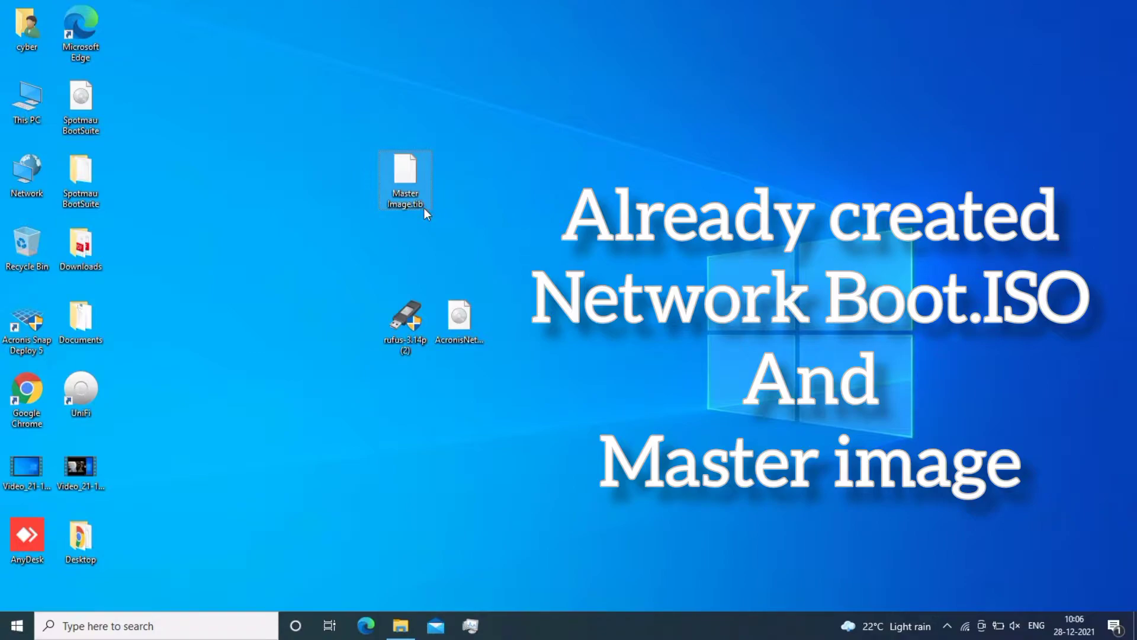
left_click(412, 325)
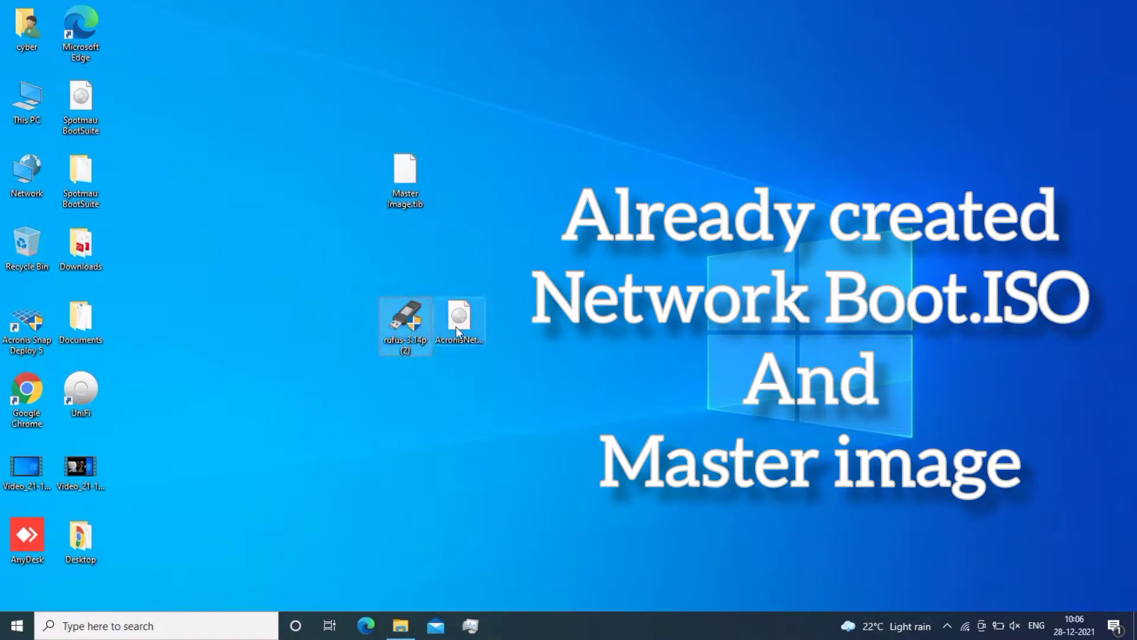
mouse_move(457, 326)
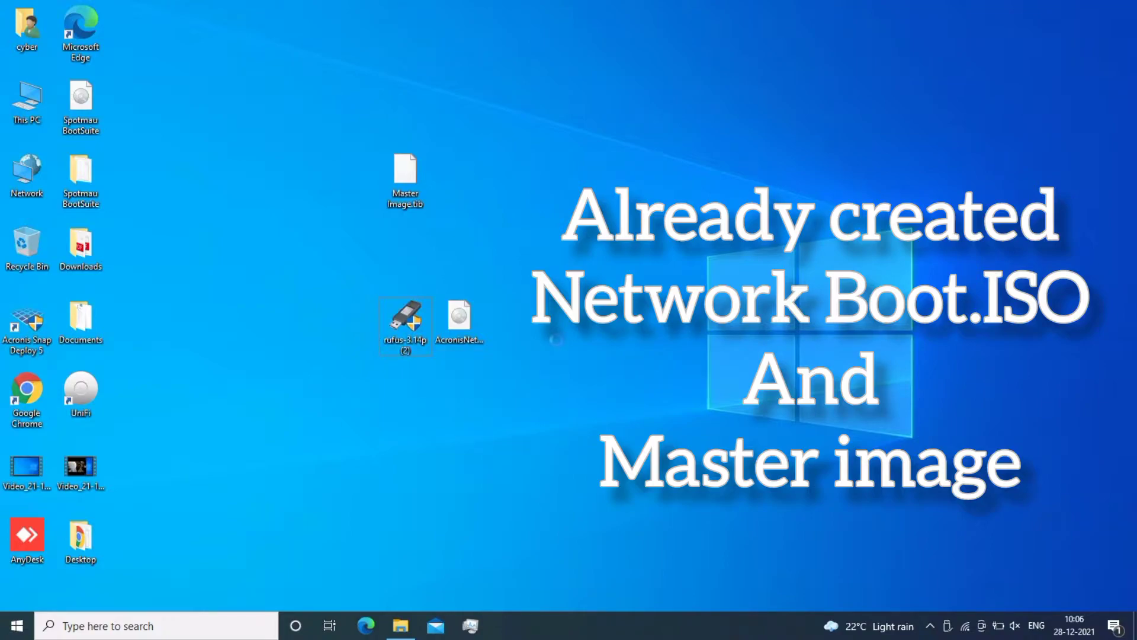
right_click(558, 339)
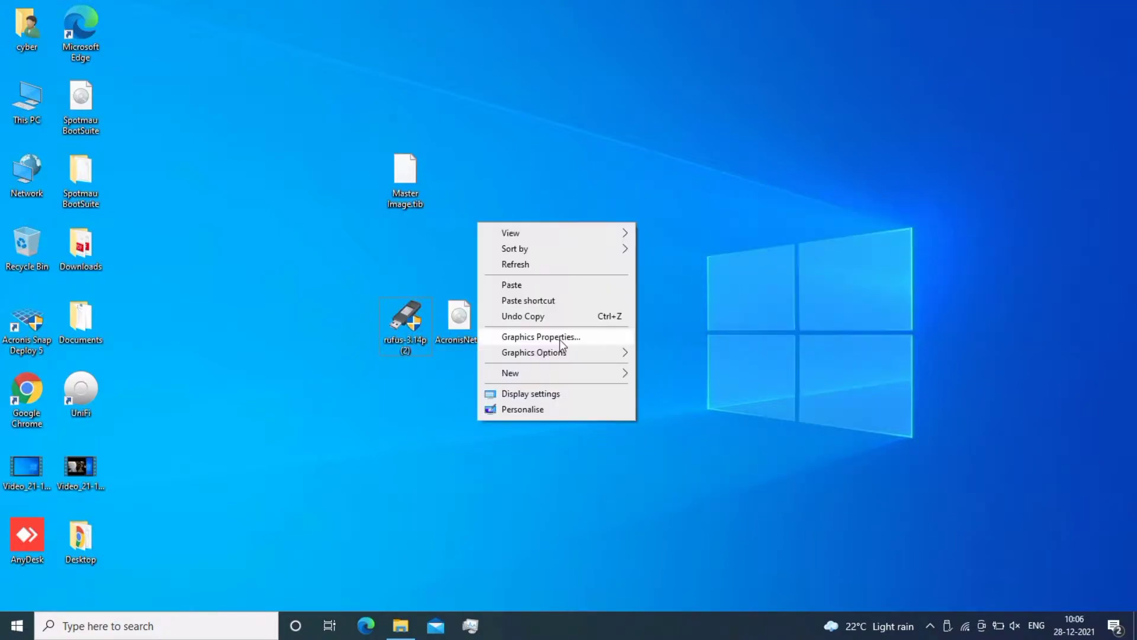
left_click(574, 265)
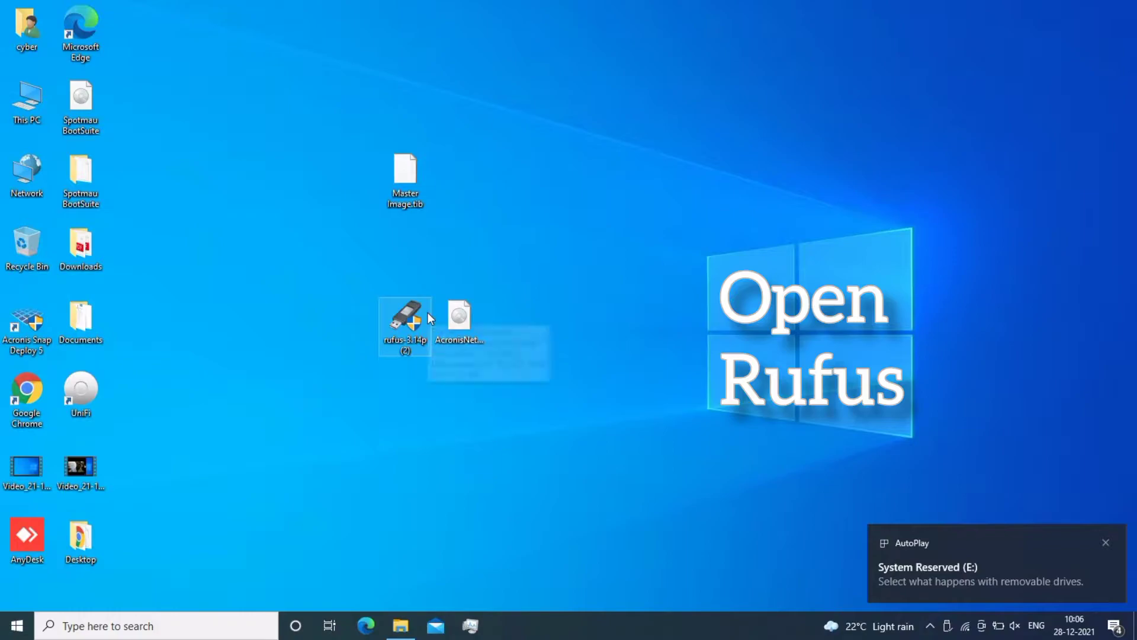
Step: Launch rufus-3.14p as administrator and decline online update checks
double_click(428, 312)
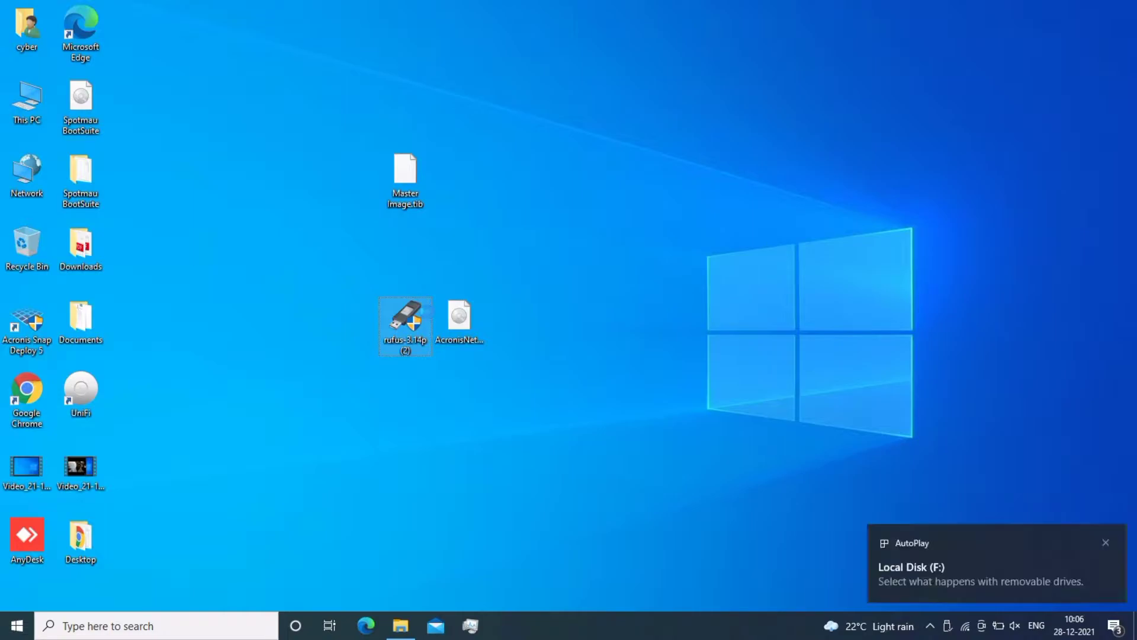
right_click(427, 313)
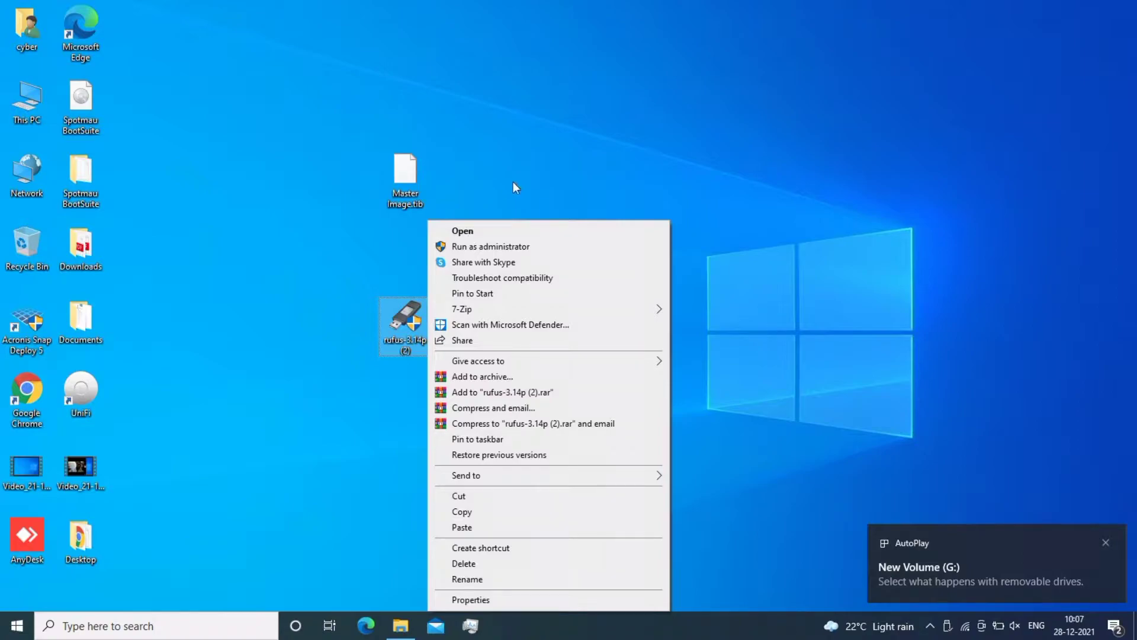
left_click(517, 249)
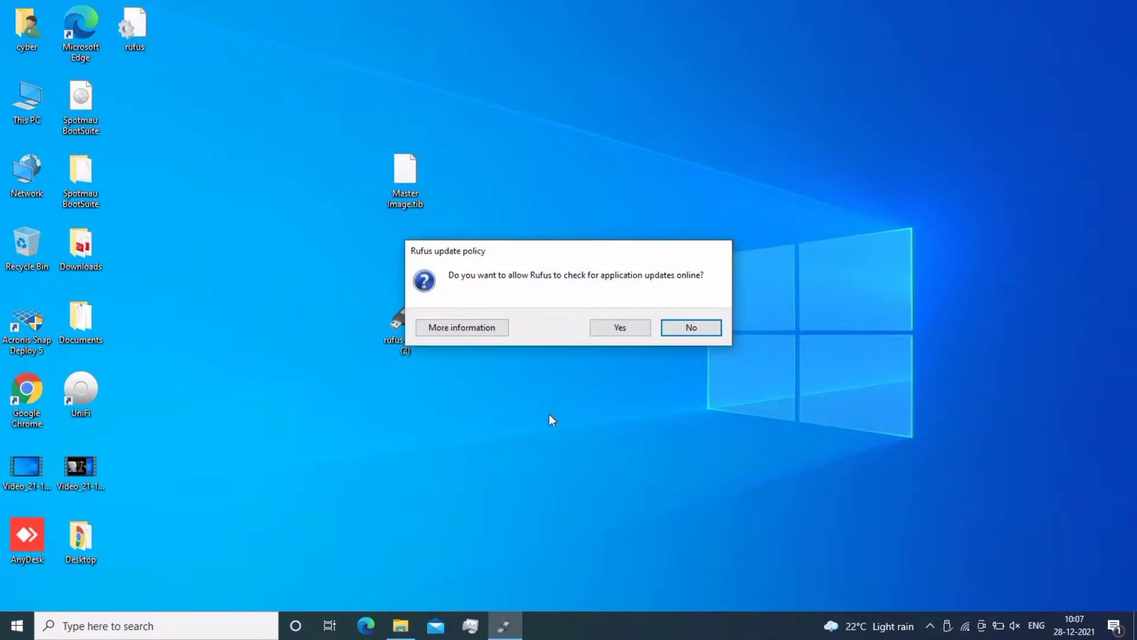
left_click(687, 329)
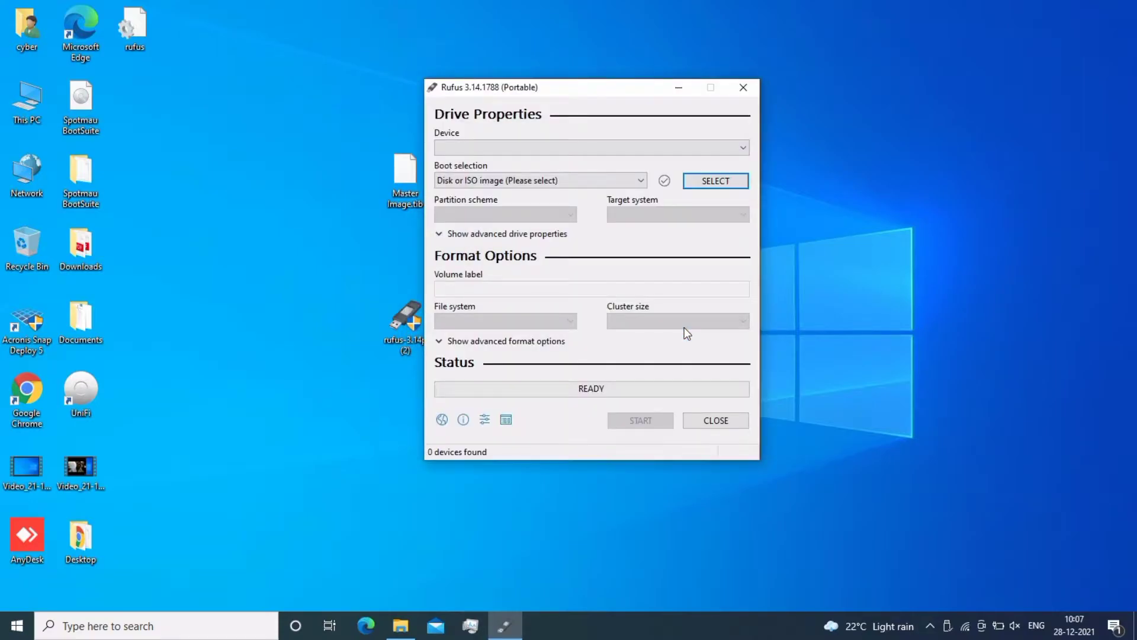
Step: Enable listing of USB hard drives in the advanced drive properties so the external 1TB drive becomes the target device
left_click(624, 148)
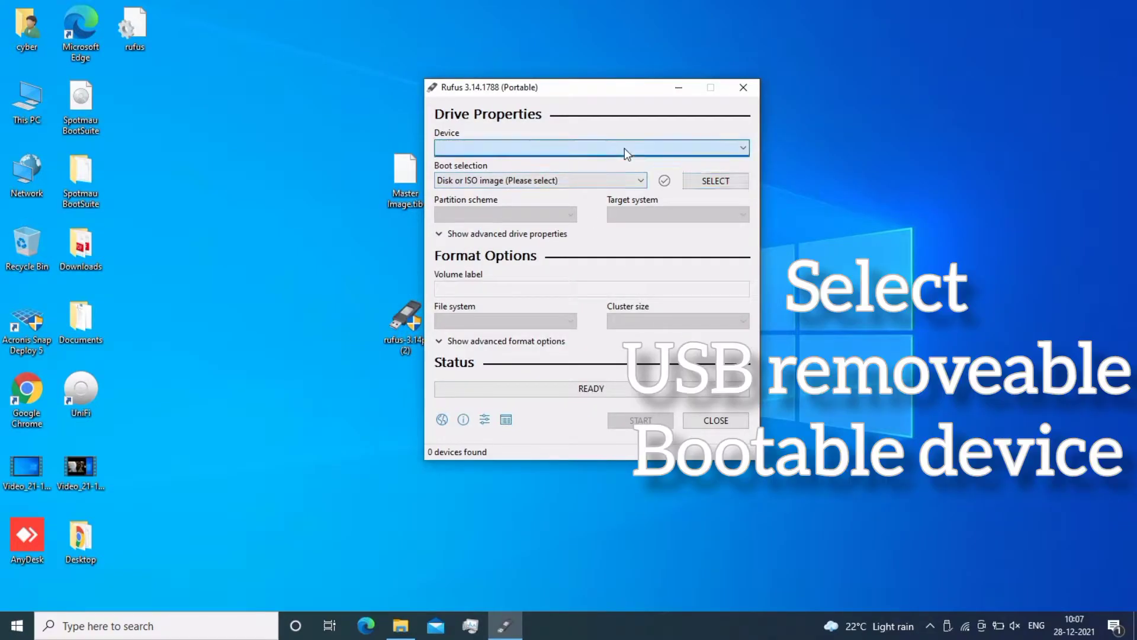
left_click(624, 148)
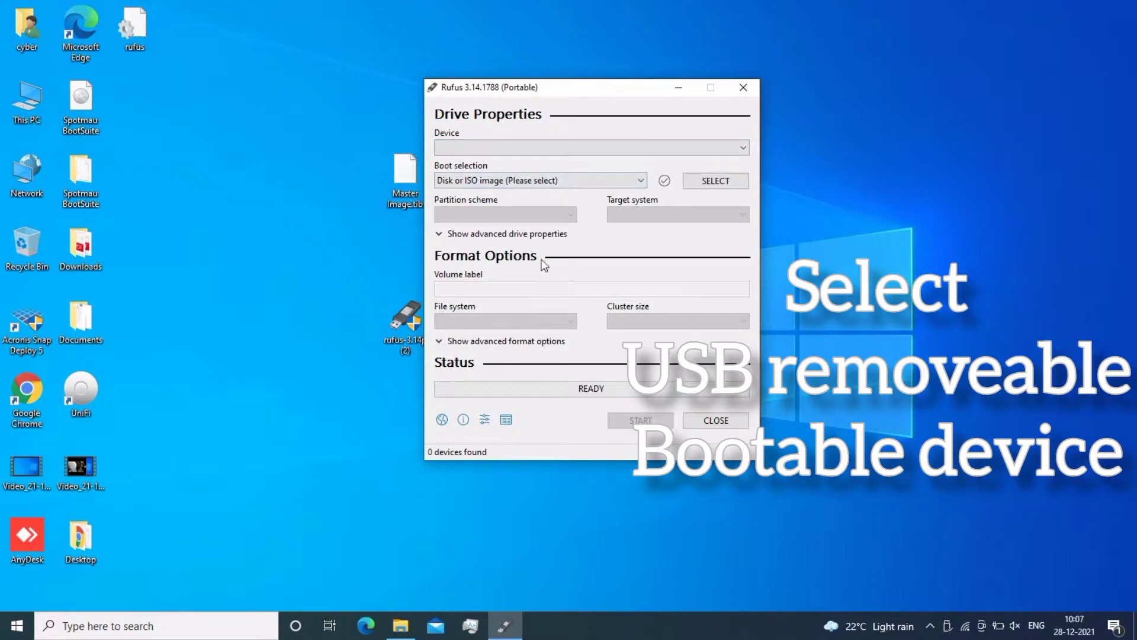
left_click(541, 235)
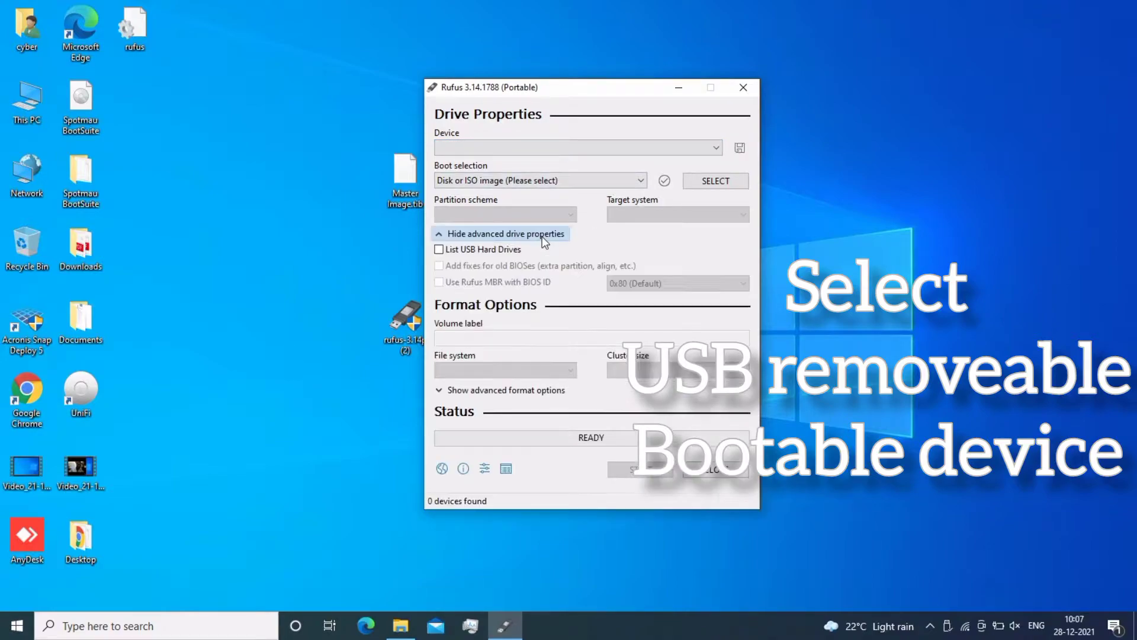
left_click(506, 251)
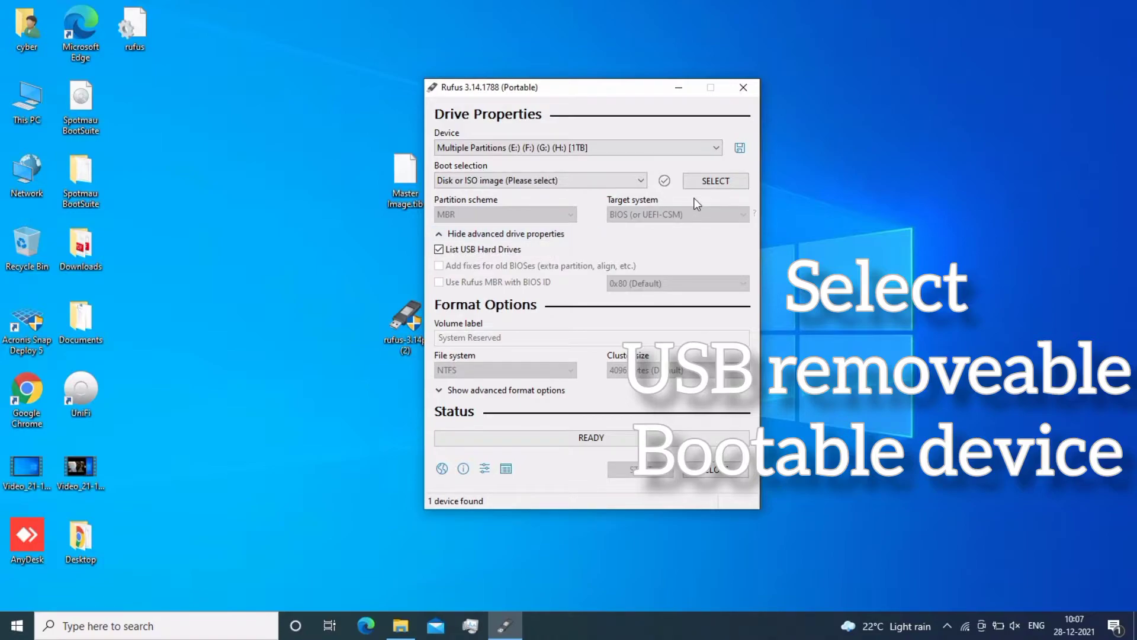
Step: Load the AcronisNetworkBoot disc image from the Desktop as the boot selection
left_click(720, 181)
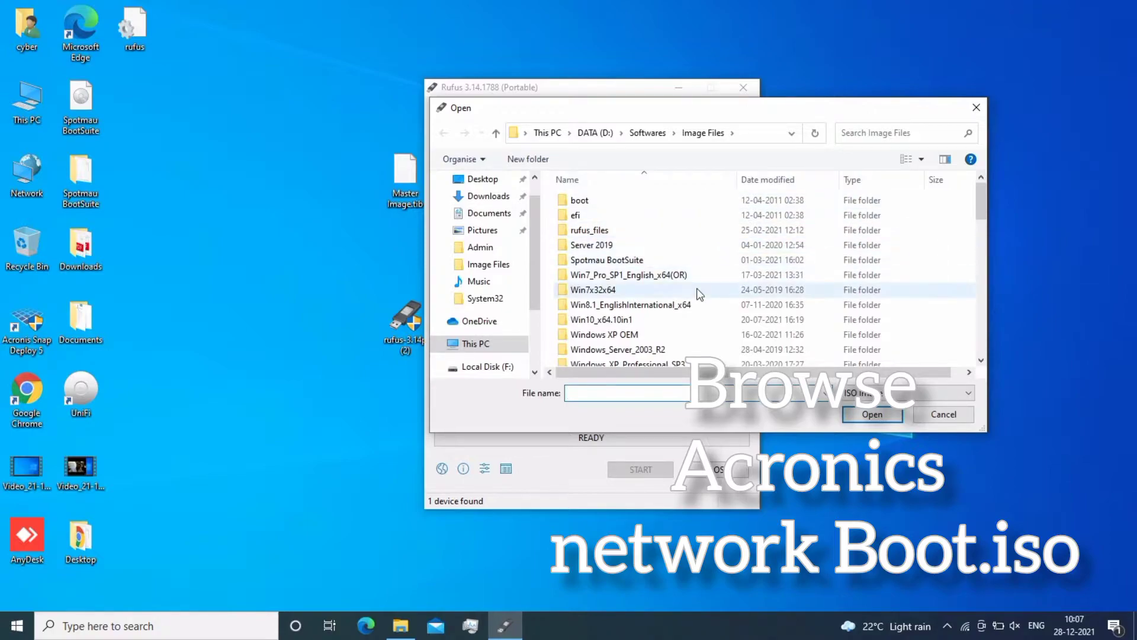
left_click(482, 180)
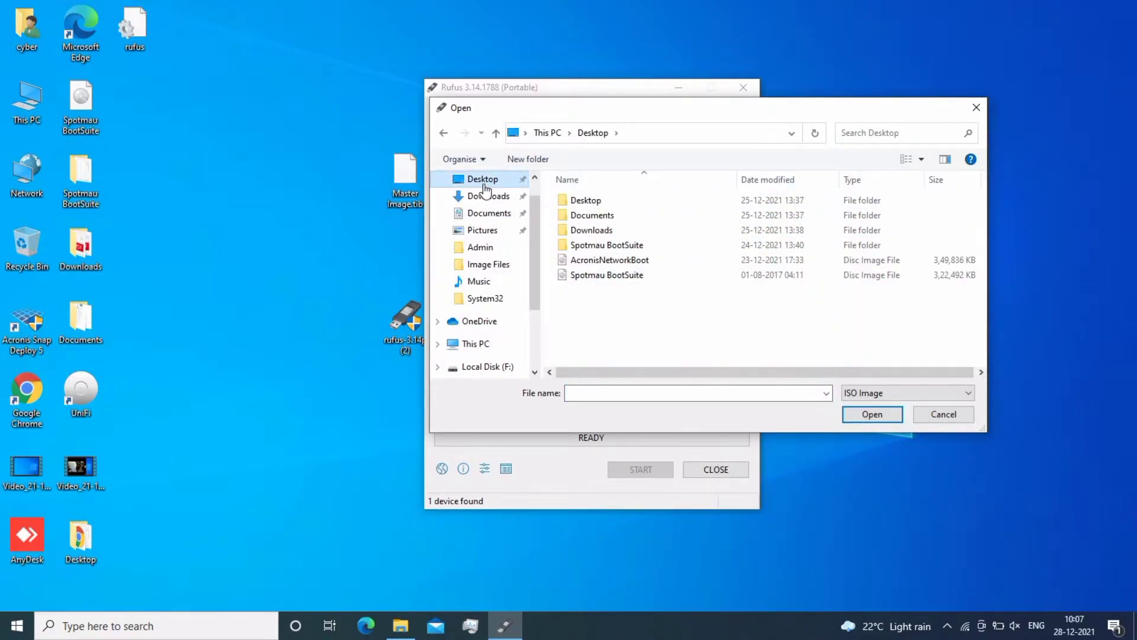
left_click(624, 261)
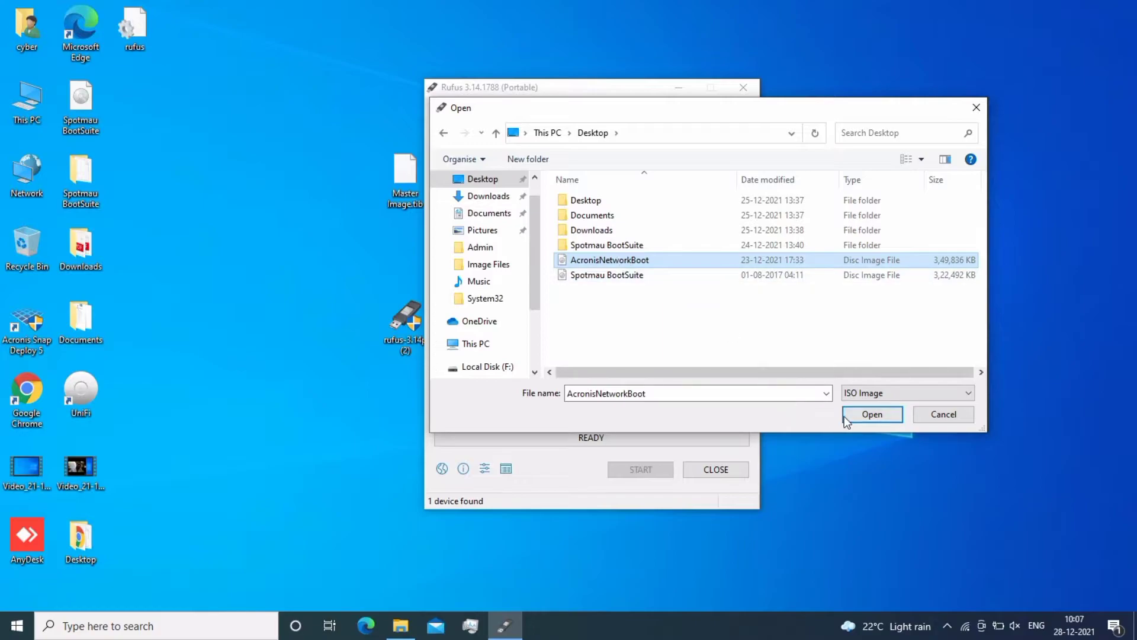
left_click(849, 416)
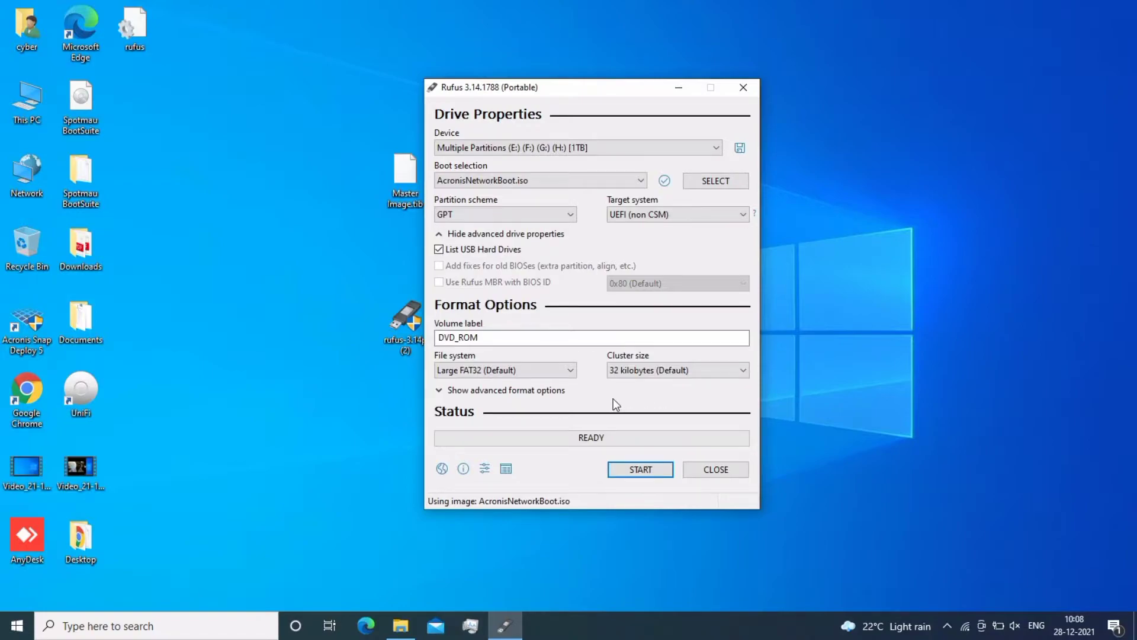
Step: Write the boot image to the USB drive in ISO Image mode, accept erasing all its data, and close Rufus
left_click(646, 467)
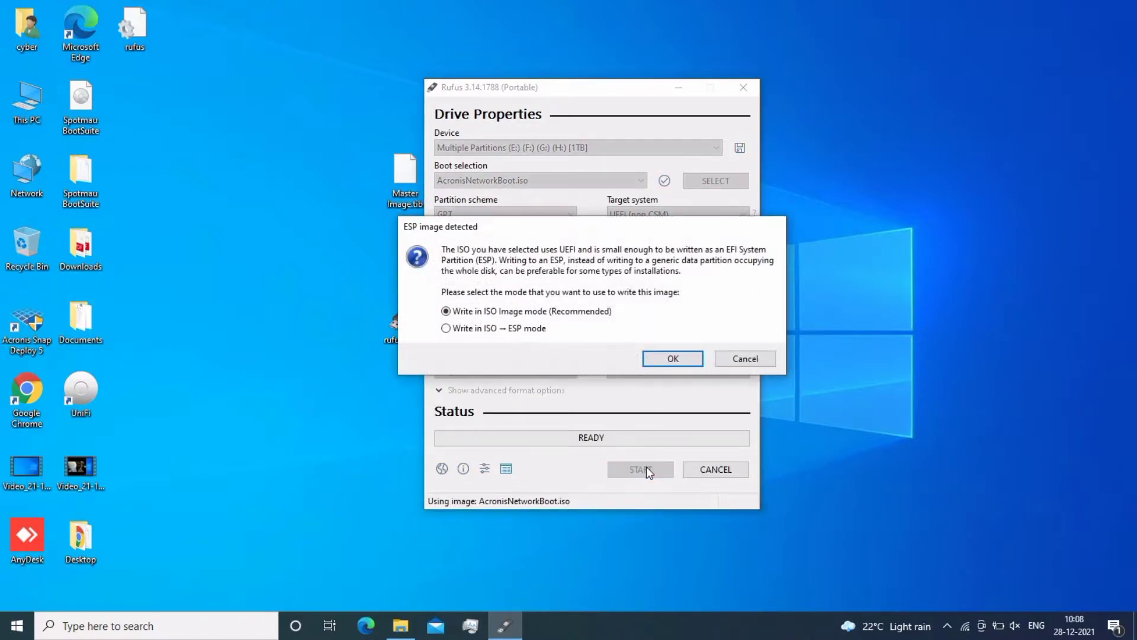
left_click(674, 358)
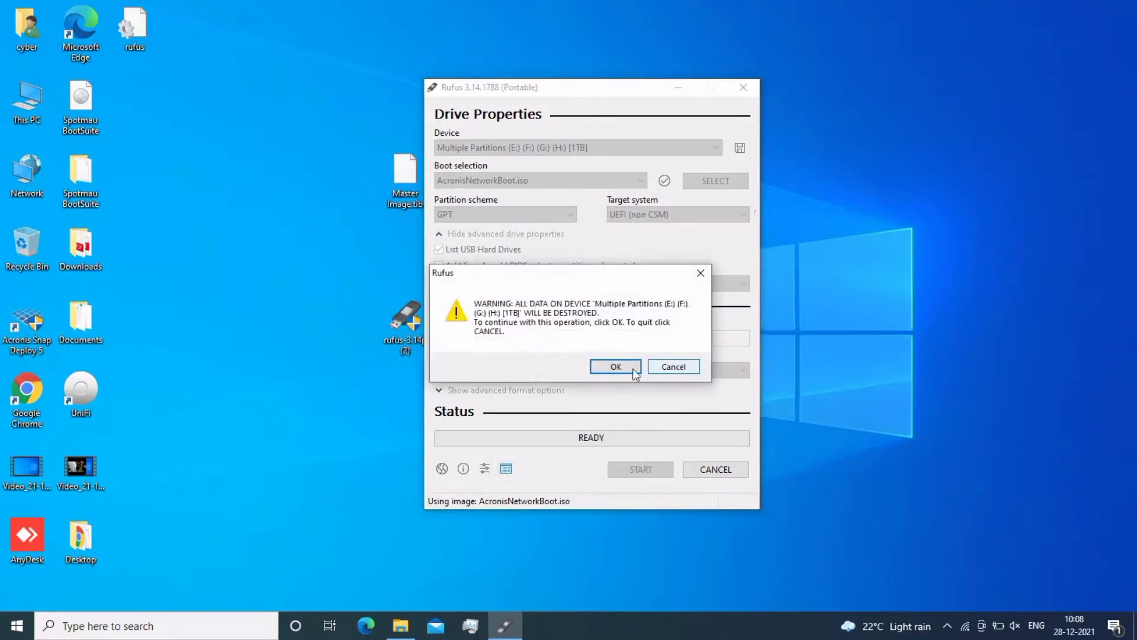
left_click(615, 366)
left_click(616, 369)
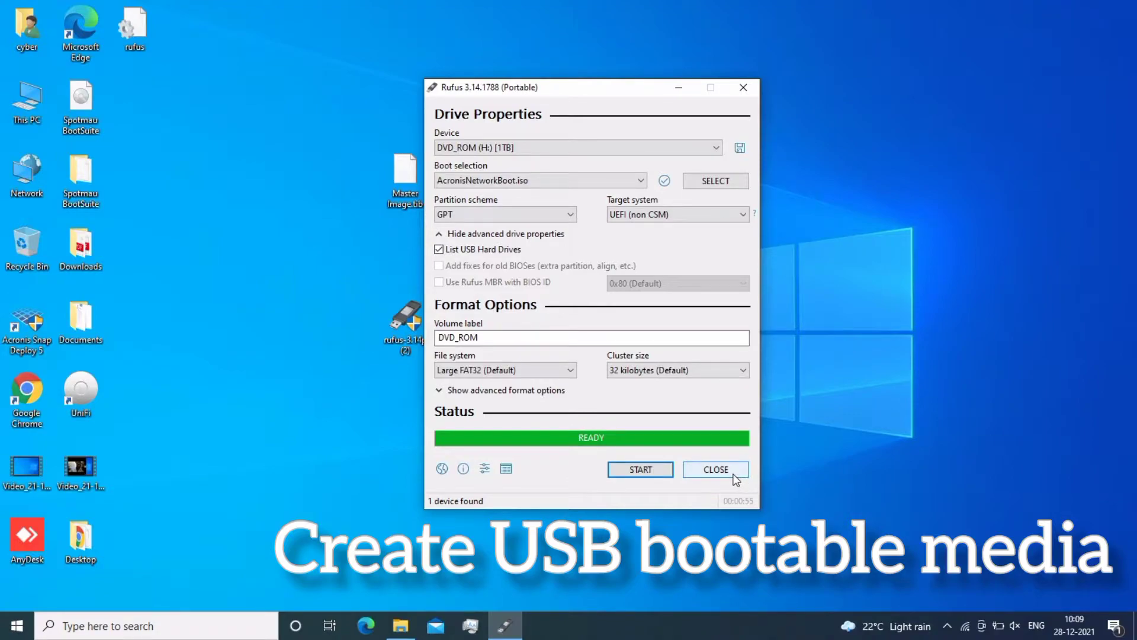
left_click(733, 473)
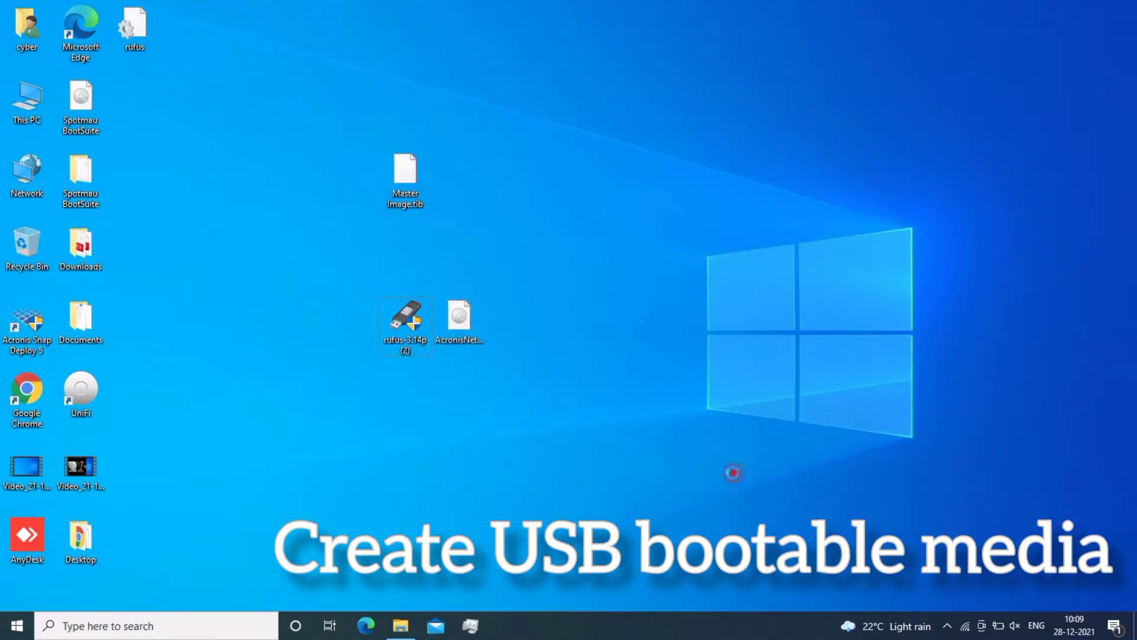
right_click(732, 472)
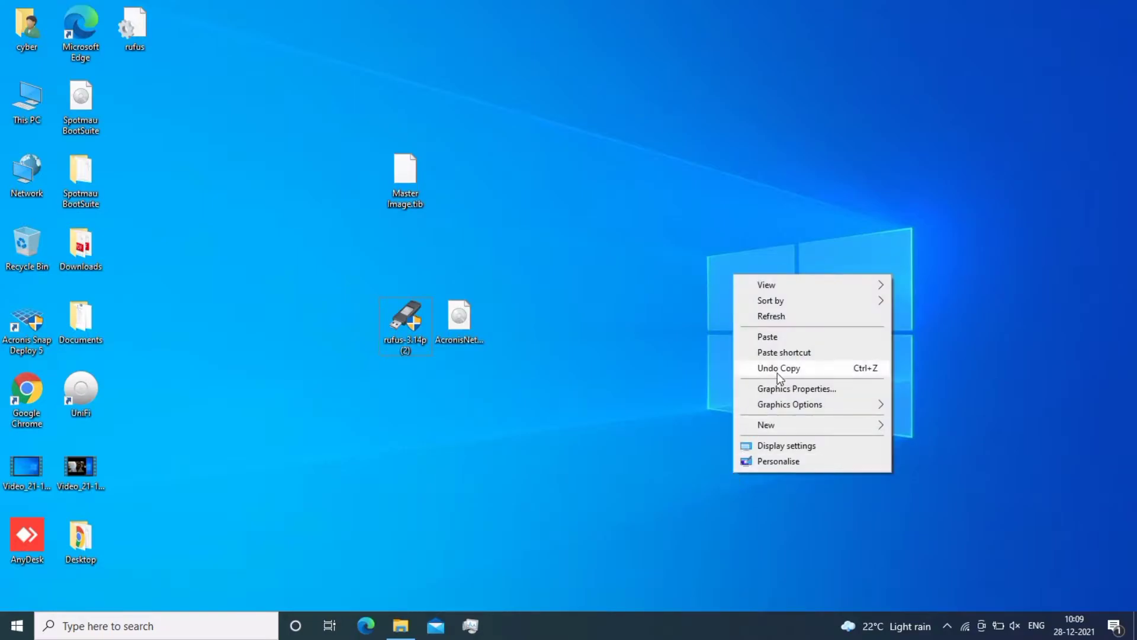
left_click(784, 318)
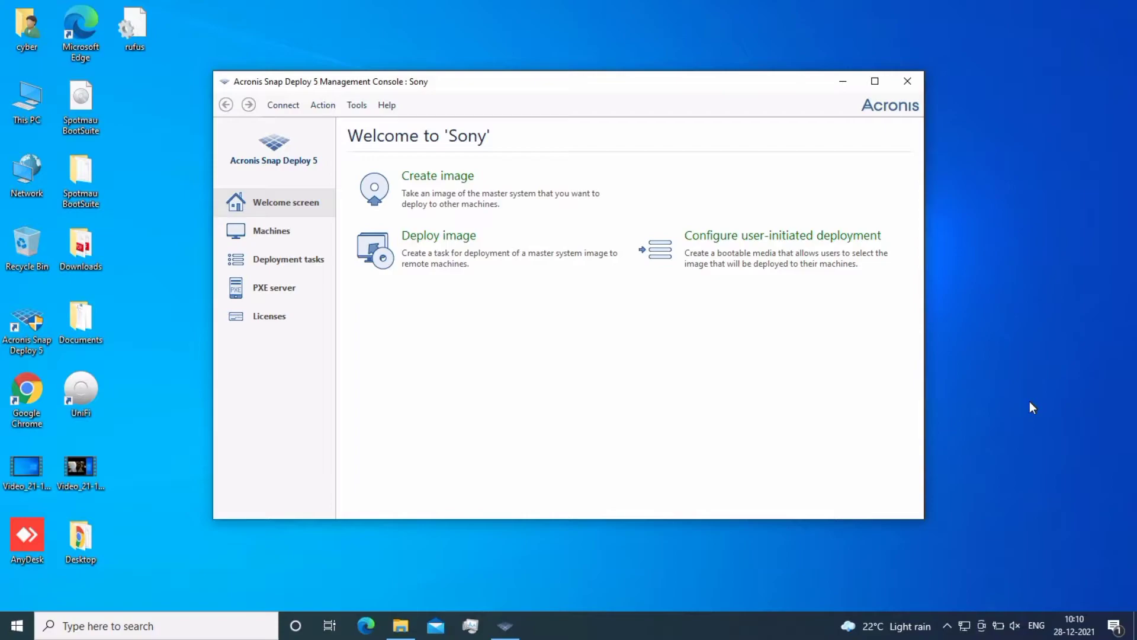
right_click(963, 625)
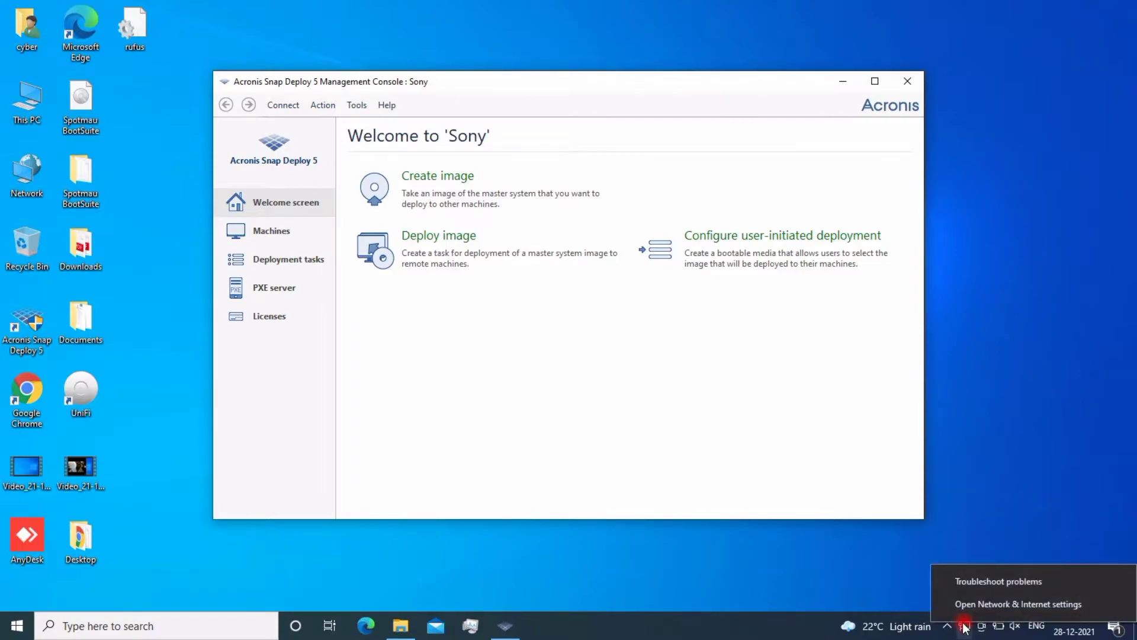
left_click(1034, 407)
Step: Run ncpa.cpl, examine the IPv4 address in the Ethernet adapter's connection details, and close the network windows
key("super+r")
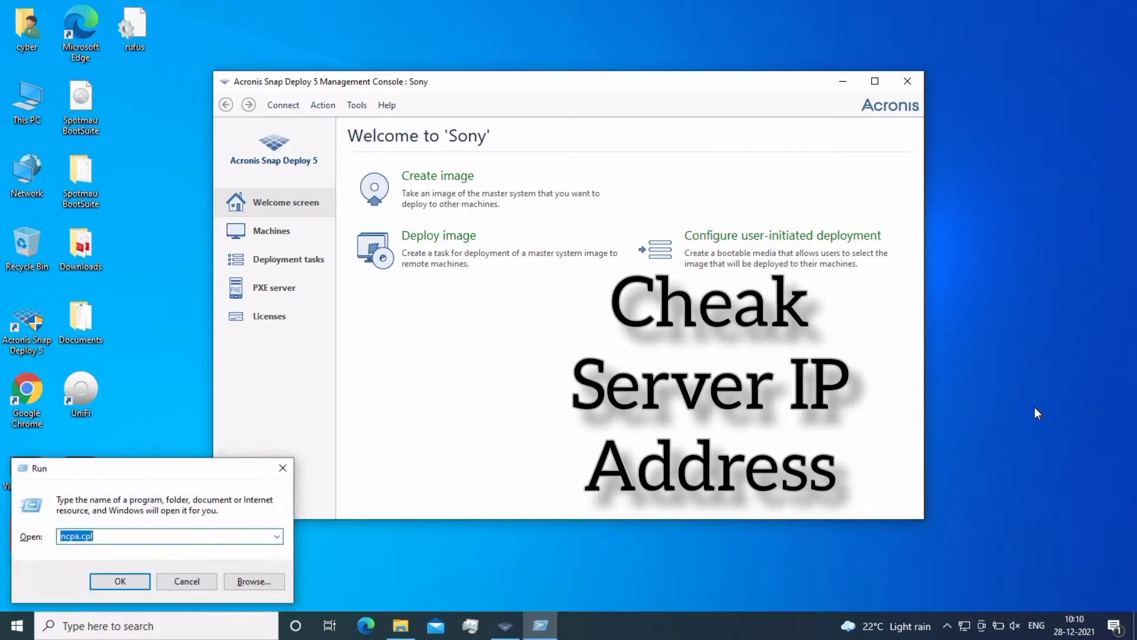
type("ncpa.cpl")
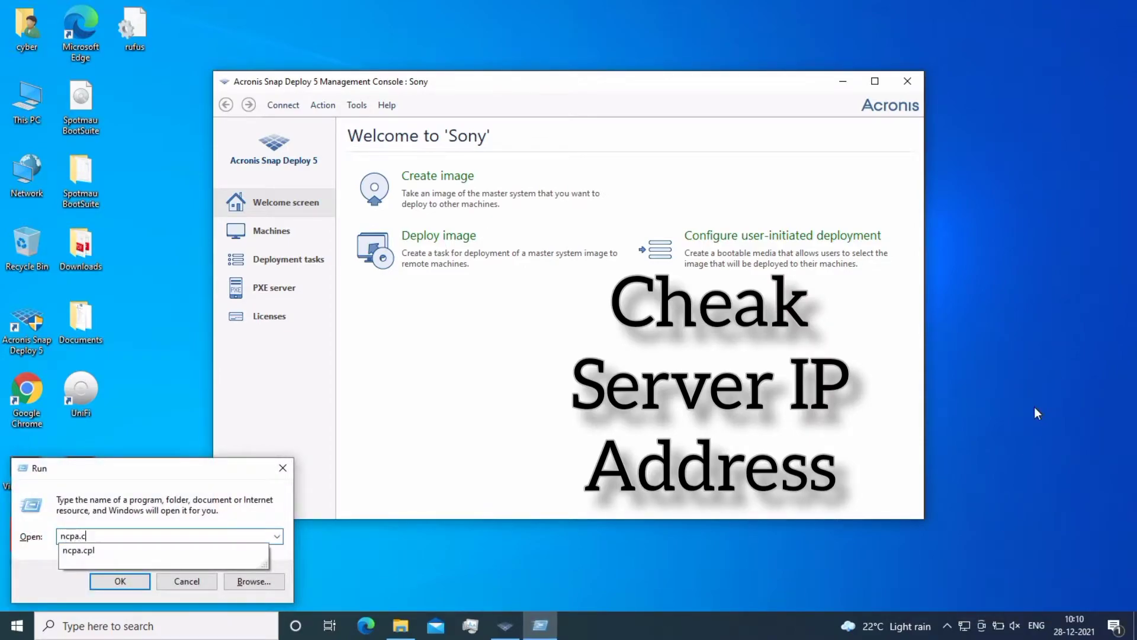
key("Return")
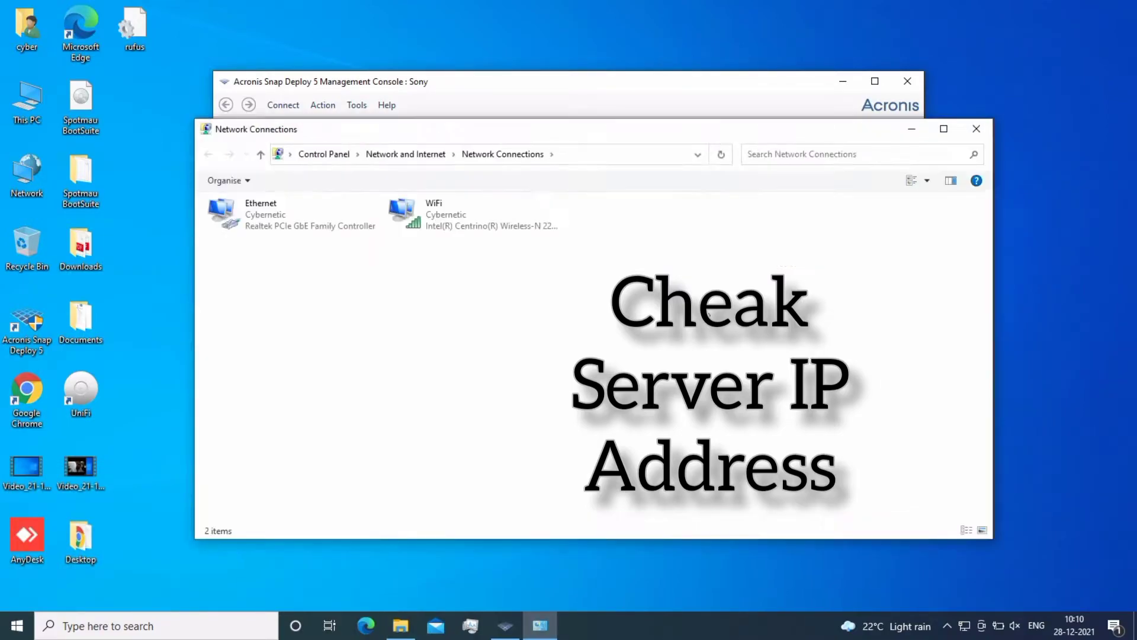
left_click(271, 220)
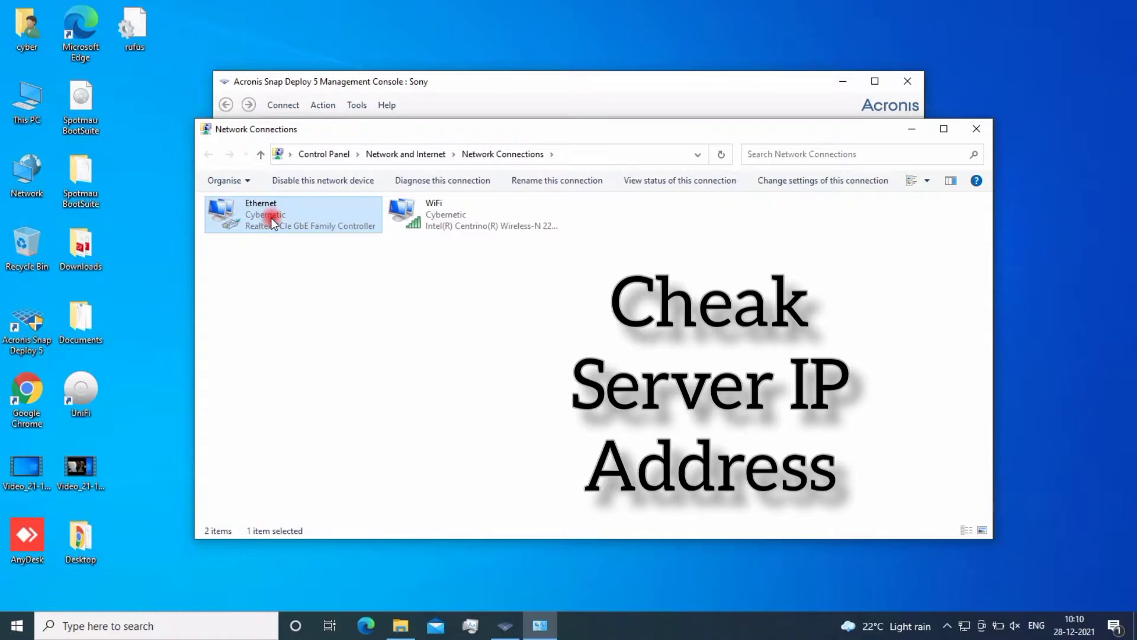
right_click(271, 220)
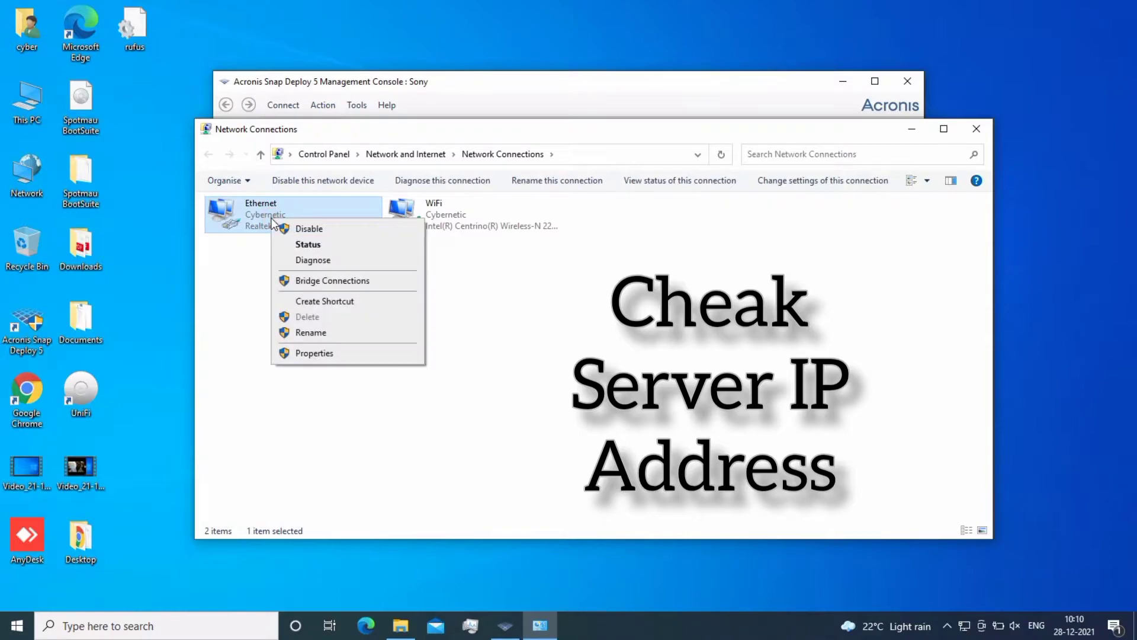
left_click(309, 245)
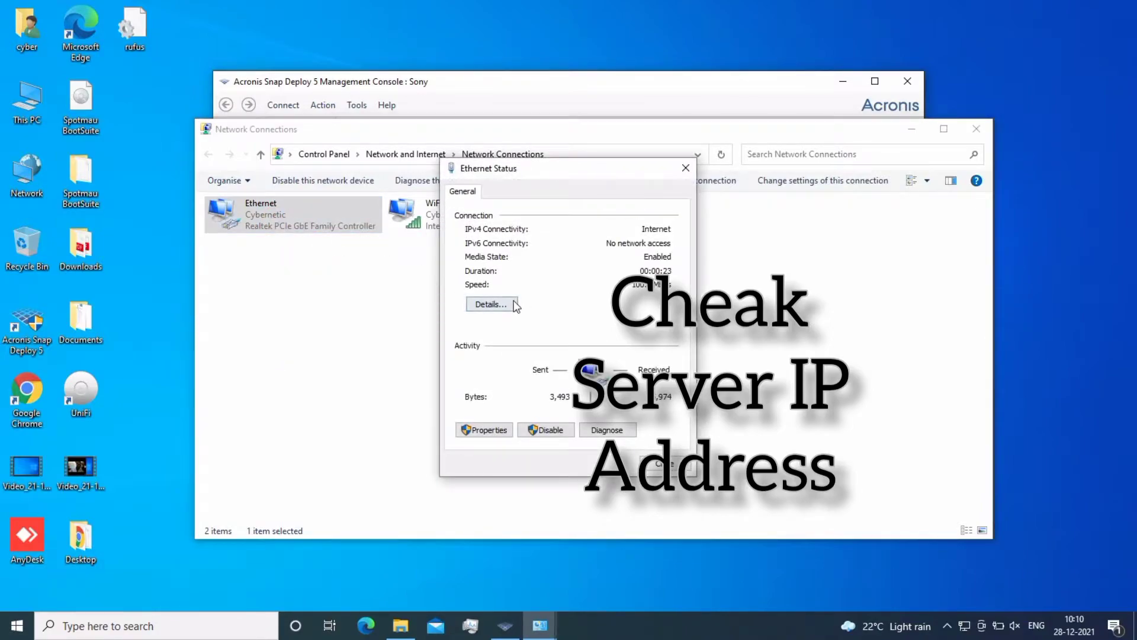
left_click(513, 304)
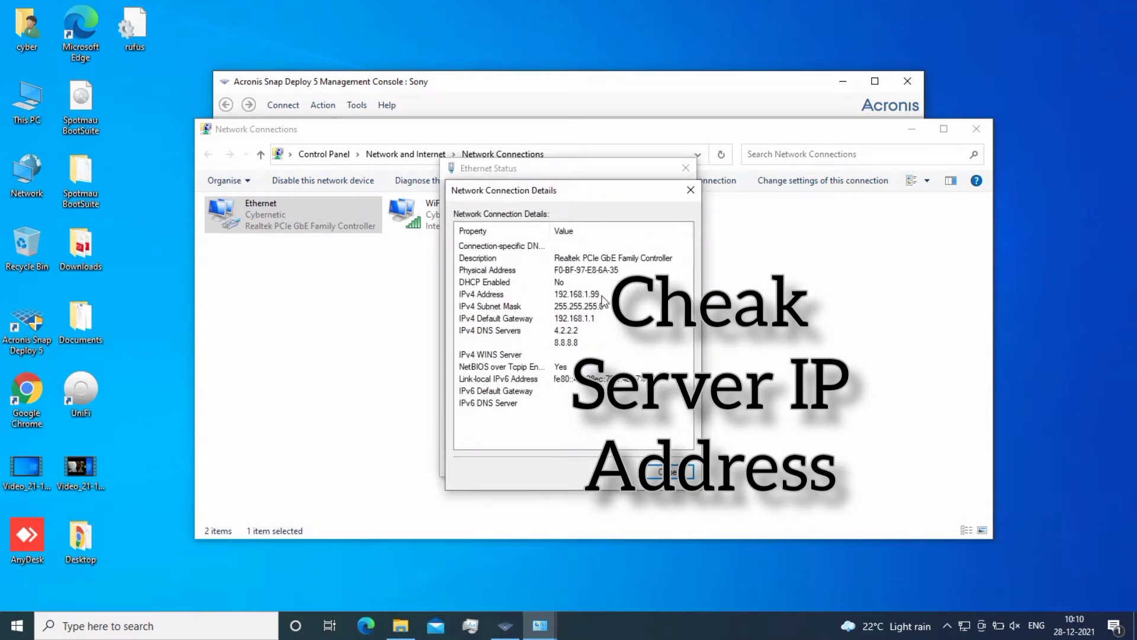
left_click(581, 296)
left_click(691, 189)
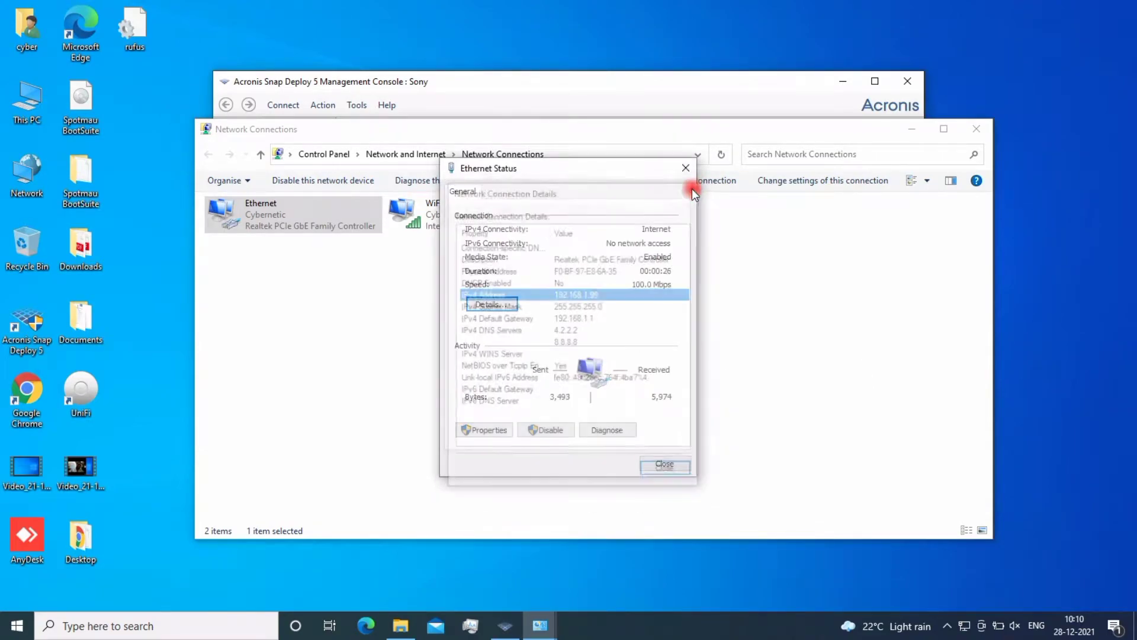
left_click(687, 171)
left_click(981, 135)
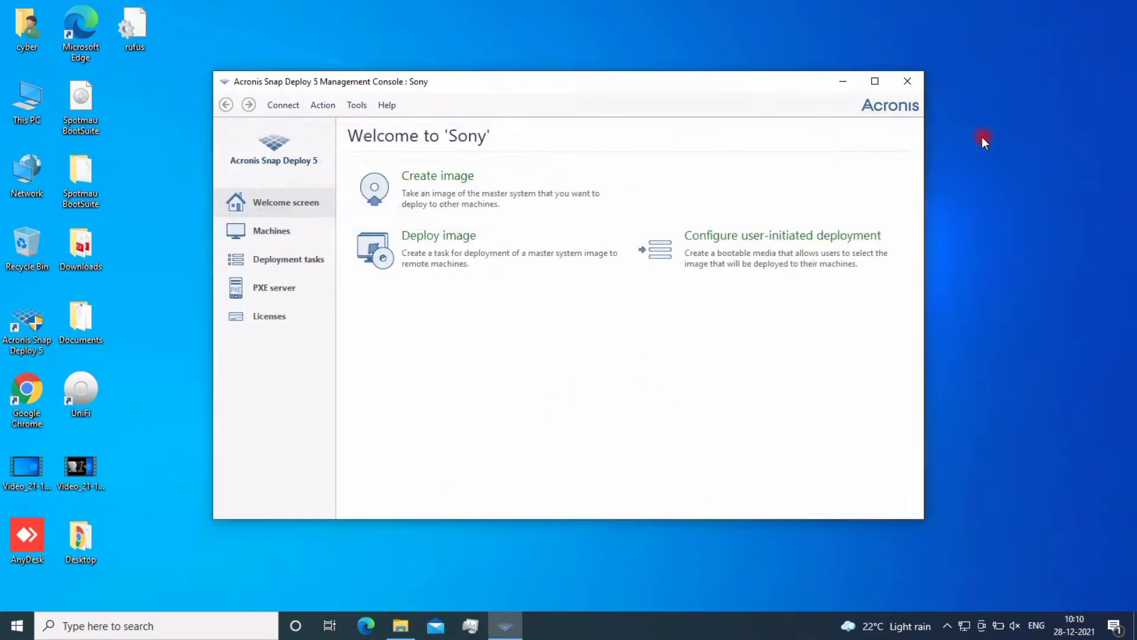
left_click(319, 199)
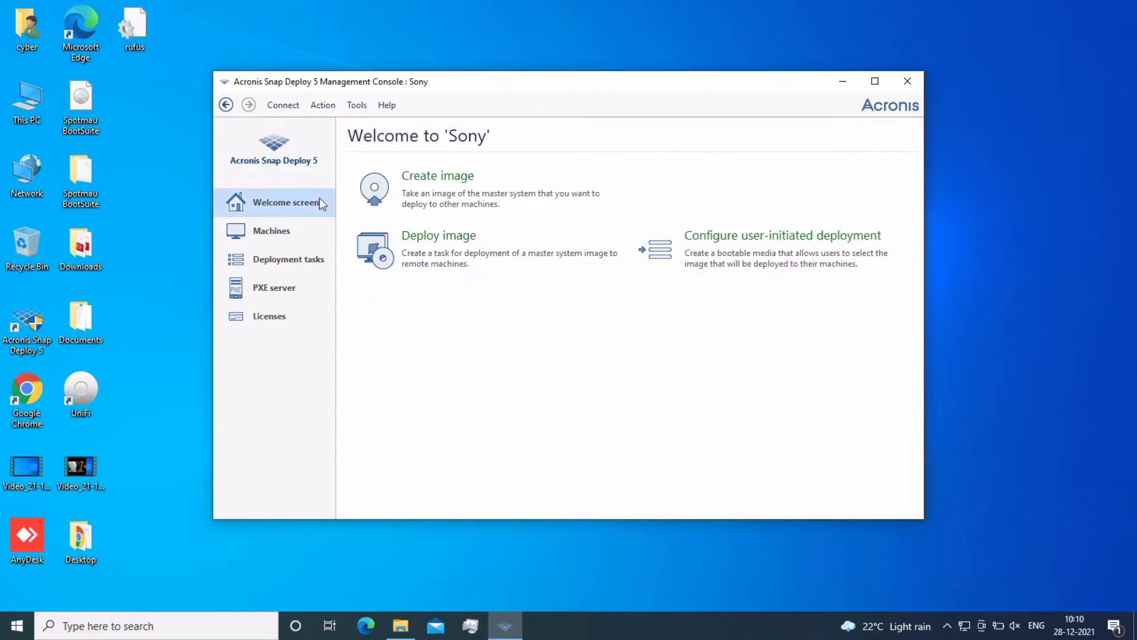
left_click(431, 238)
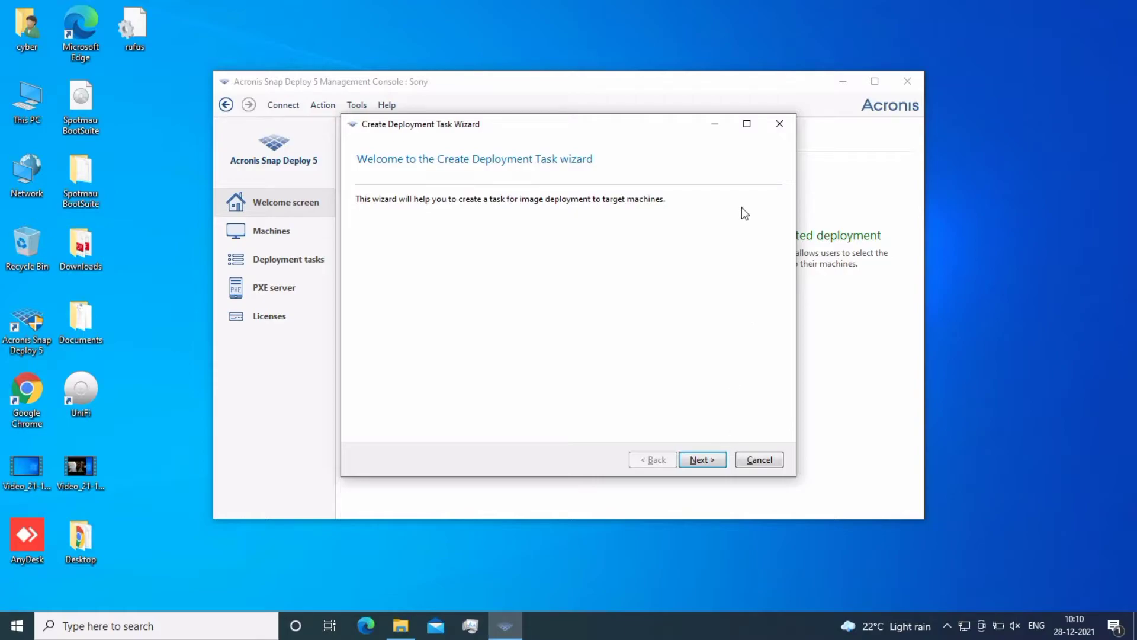
left_click(773, 129)
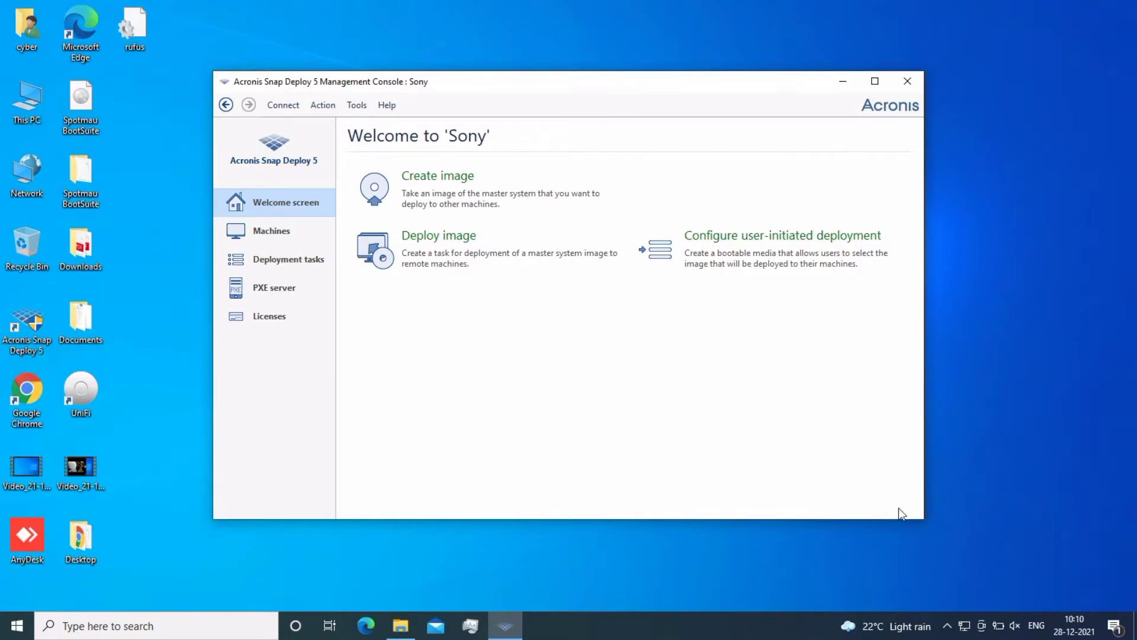
Step: Safely eject the USB mass storage device holding the network boot image
left_click(946, 626)
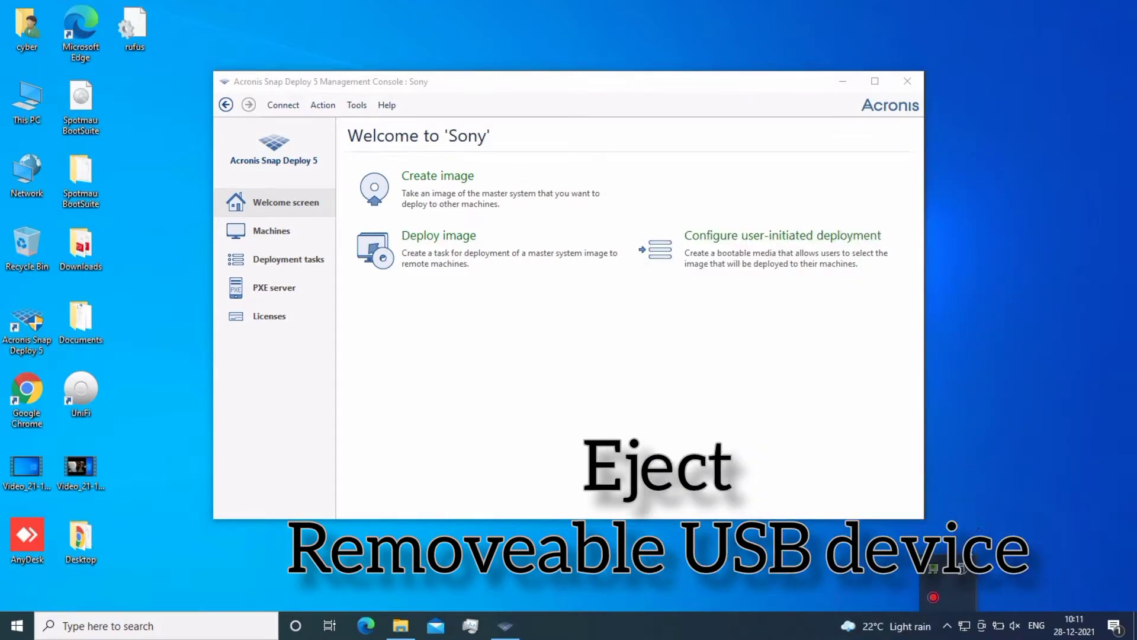
left_click(965, 568)
left_click(947, 626)
left_click(957, 578)
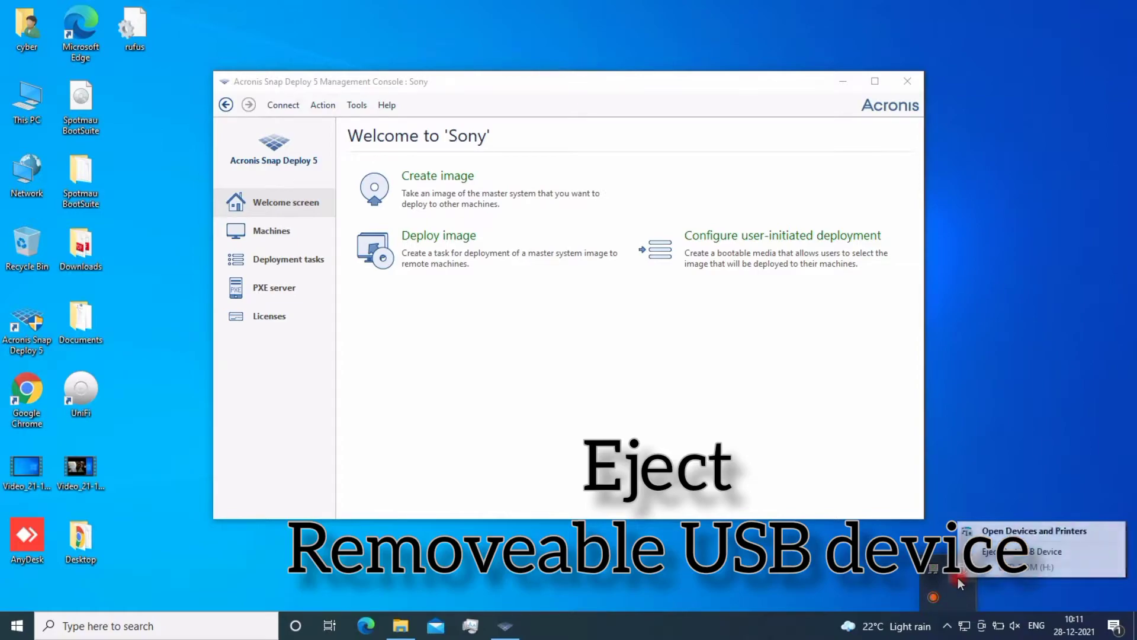
left_click(1008, 553)
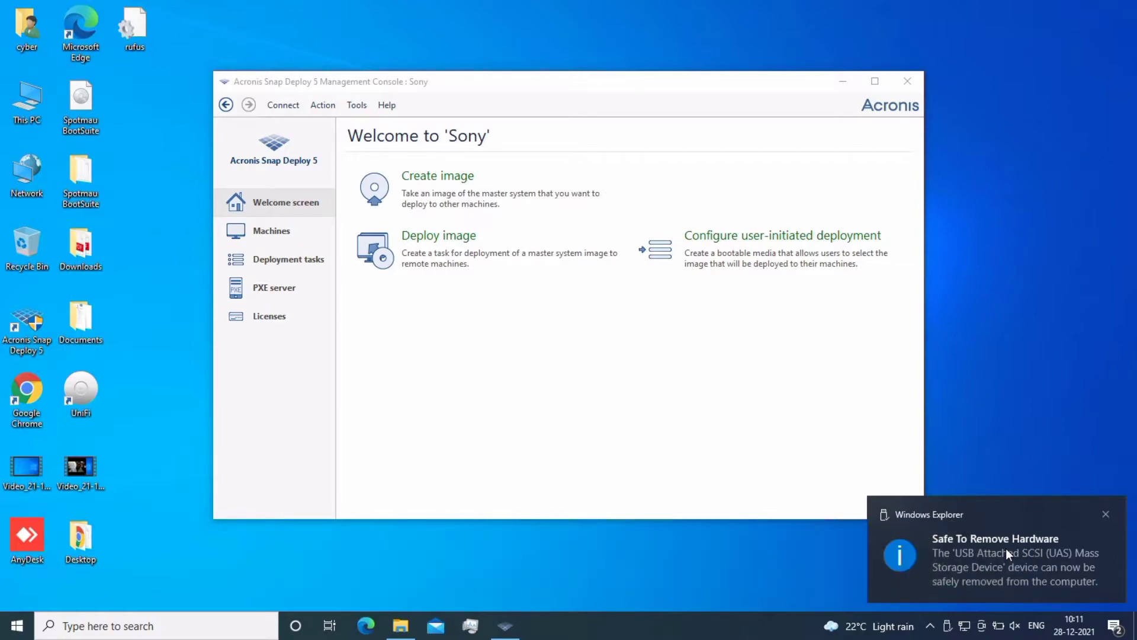
left_click(1006, 549)
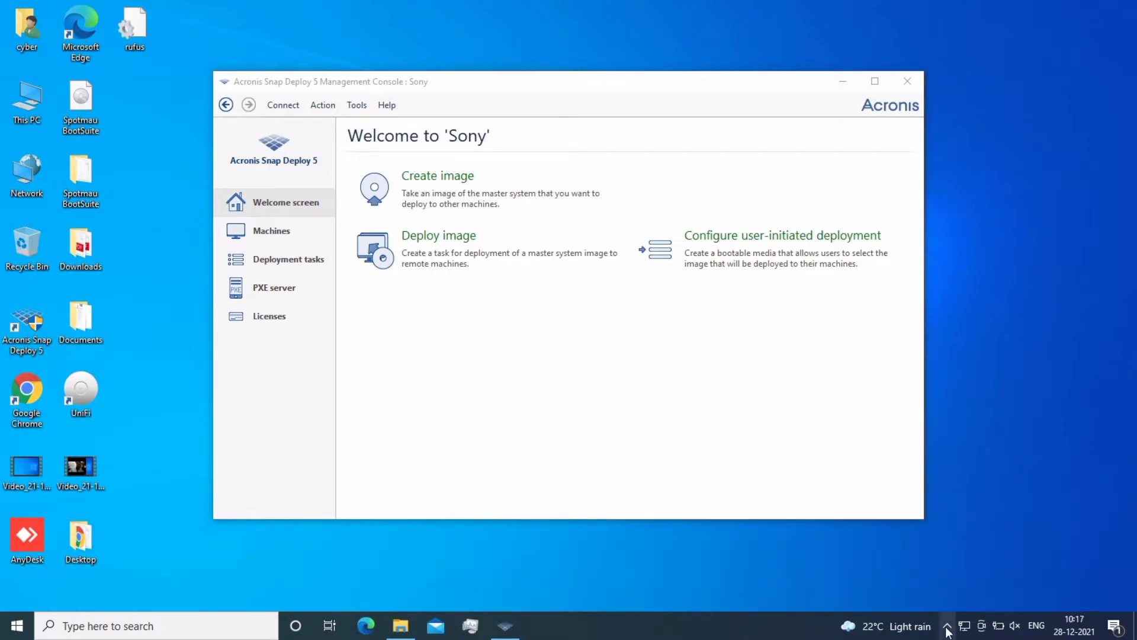
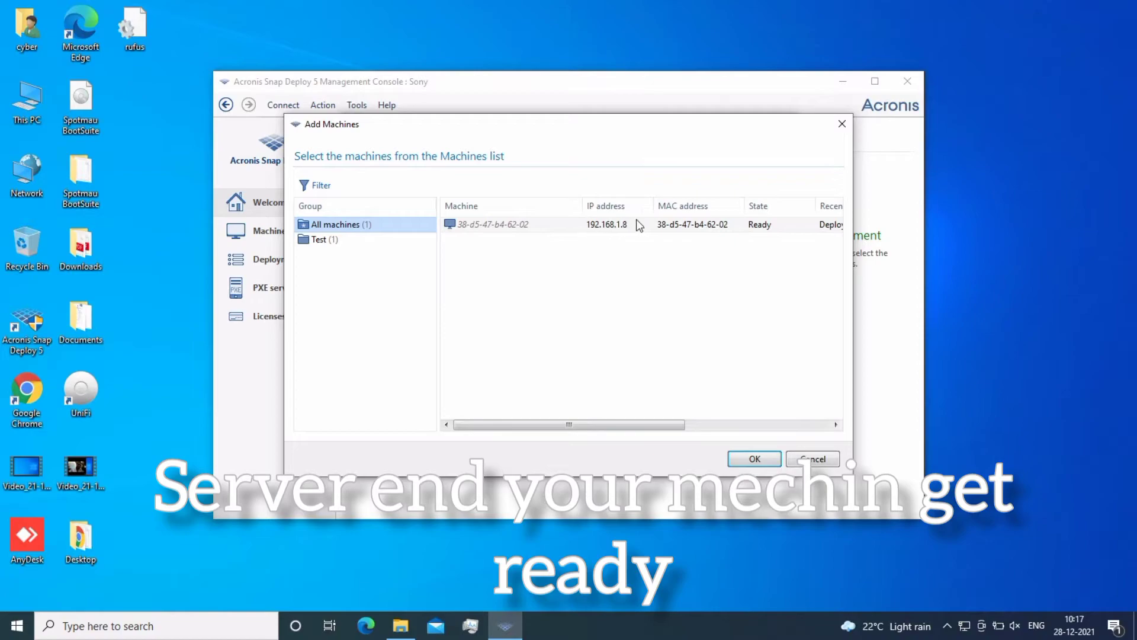
Step: Add the ready machine at 192.168.1.8 from the machines list as the deployment target and proceed to the template selection
left_click(636, 224)
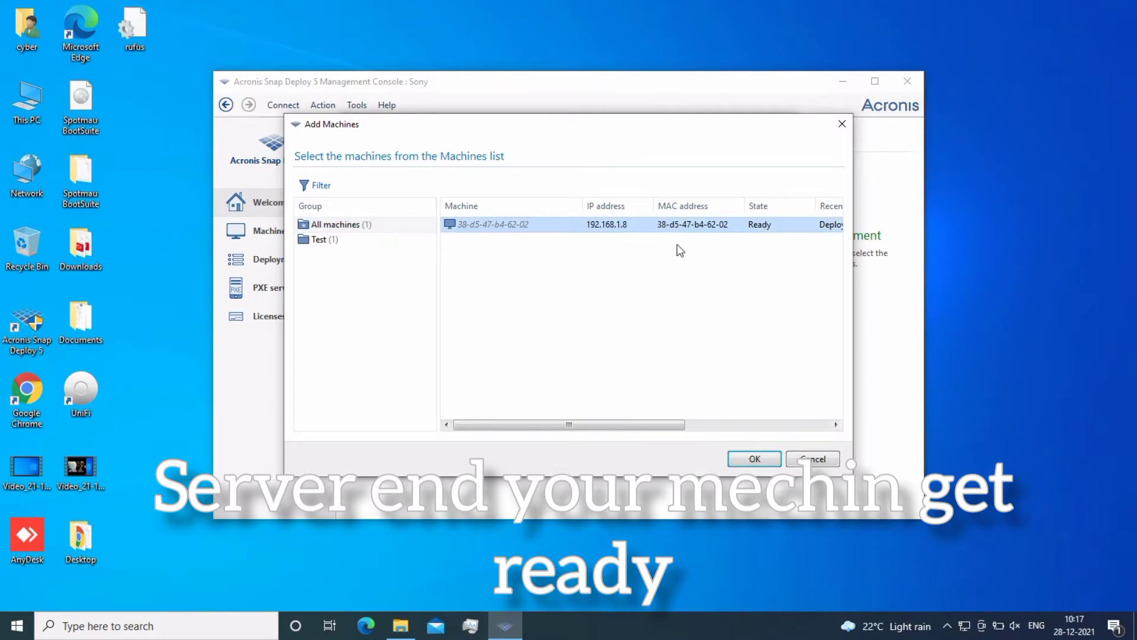
left_click(755, 459)
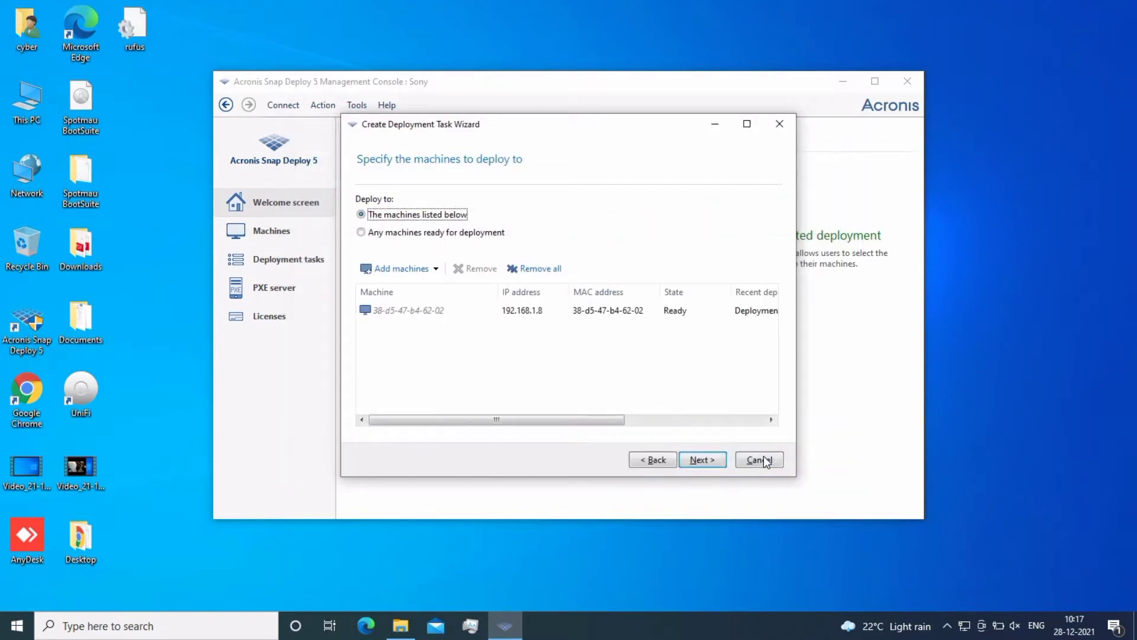
left_click(686, 310)
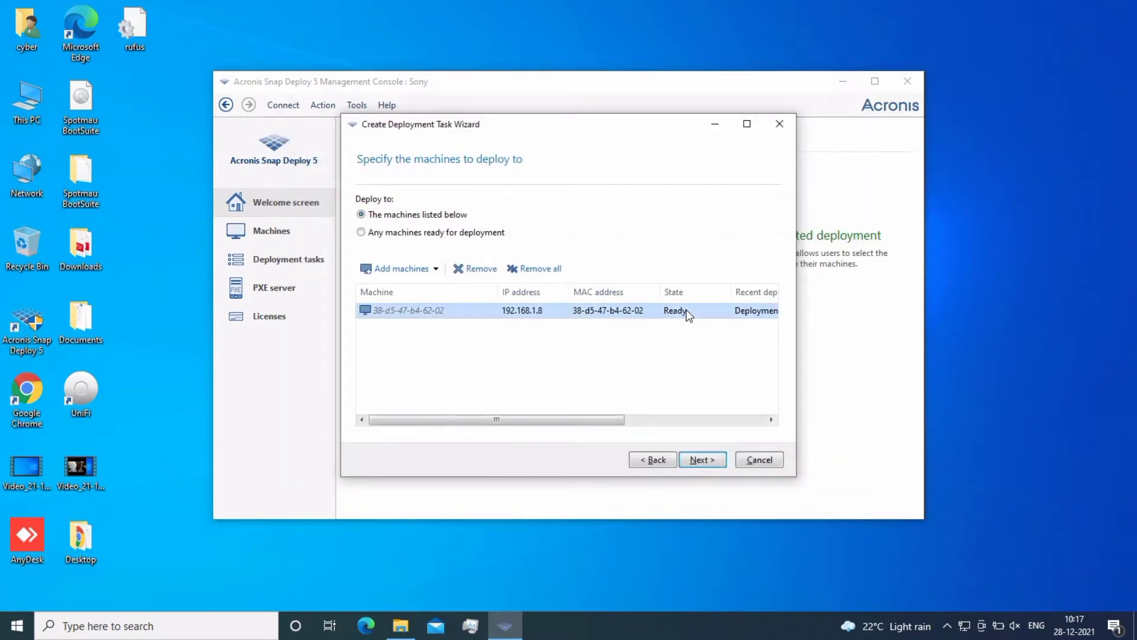
left_click(709, 460)
left_click(702, 460)
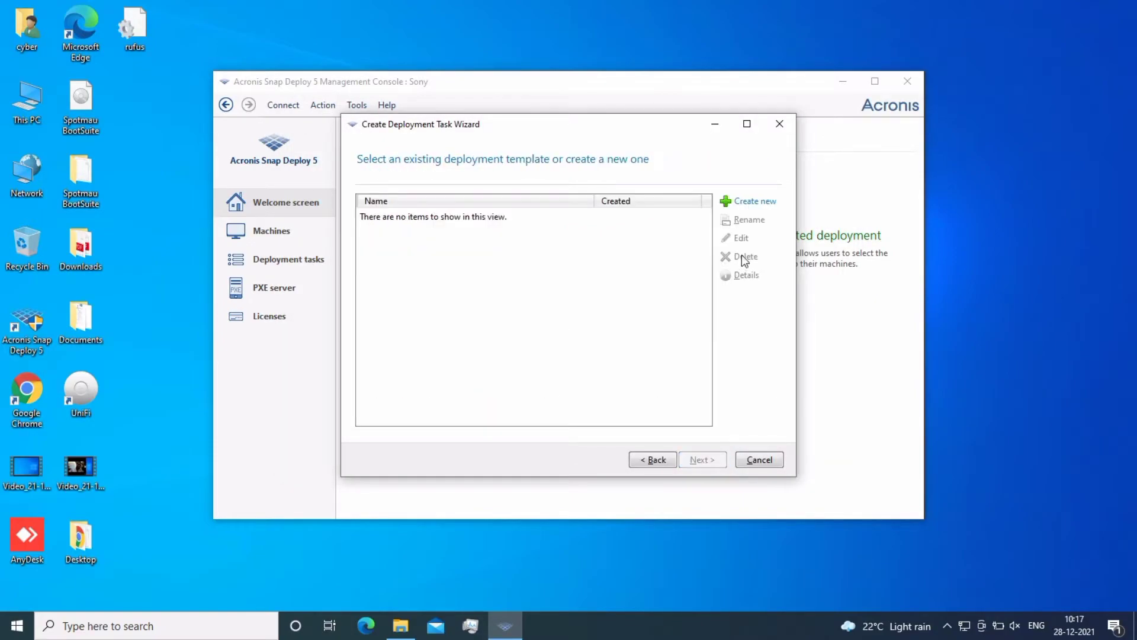
Step: Create a new deployment template and choose Master Image.tib from the cyber user's Desktop folder as the master image
left_click(745, 202)
left_click(734, 467)
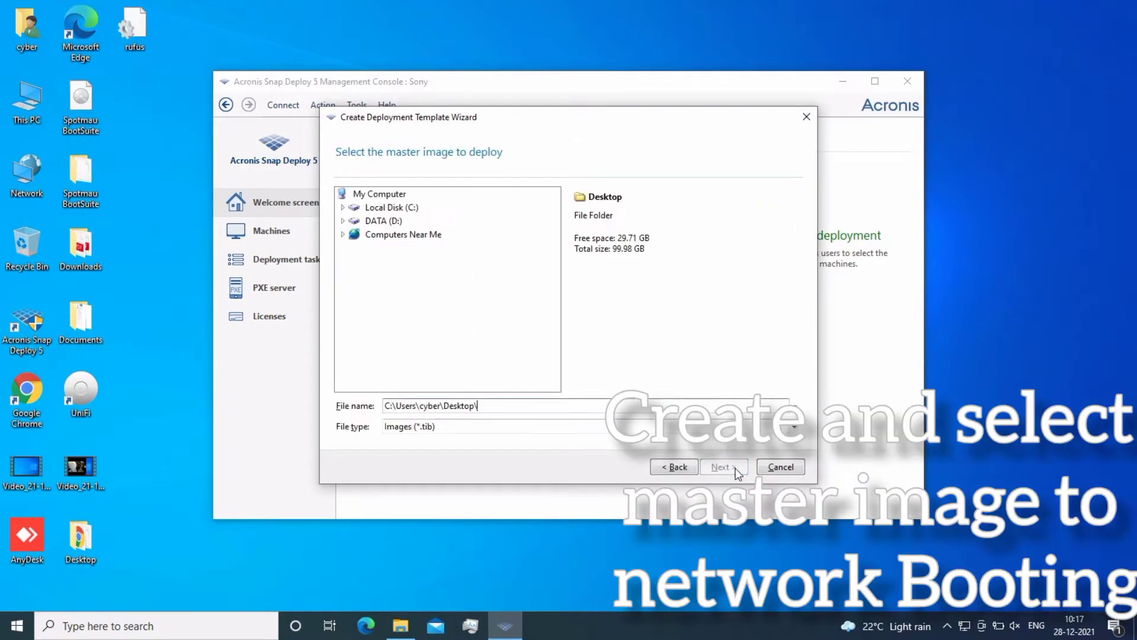
left_click(366, 196)
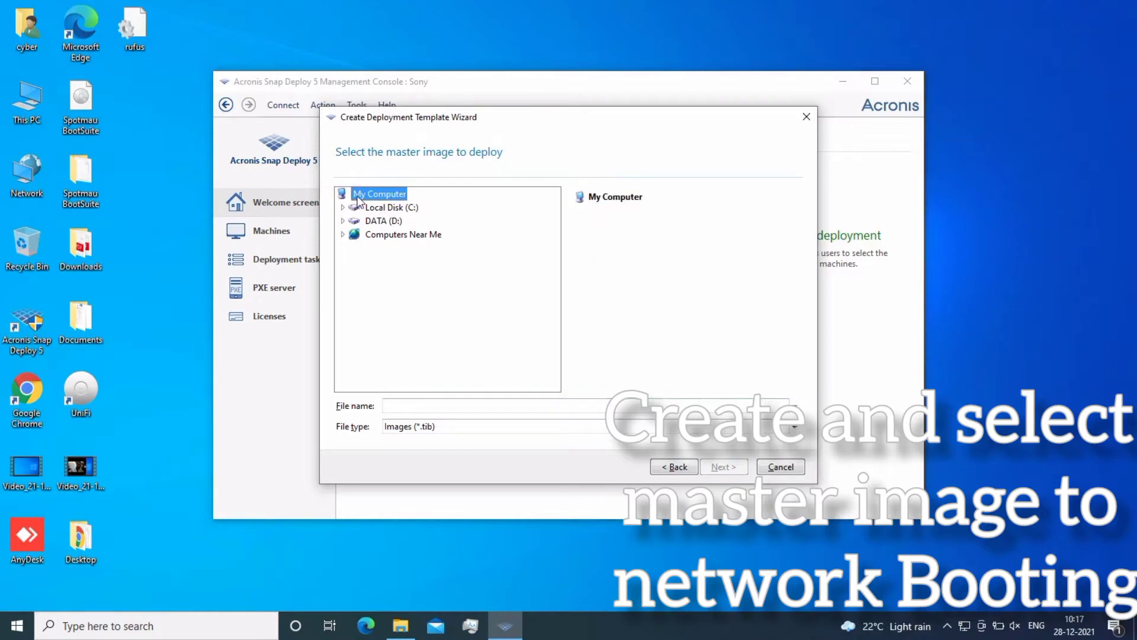
double_click(357, 197)
double_click(357, 196)
left_click(343, 207)
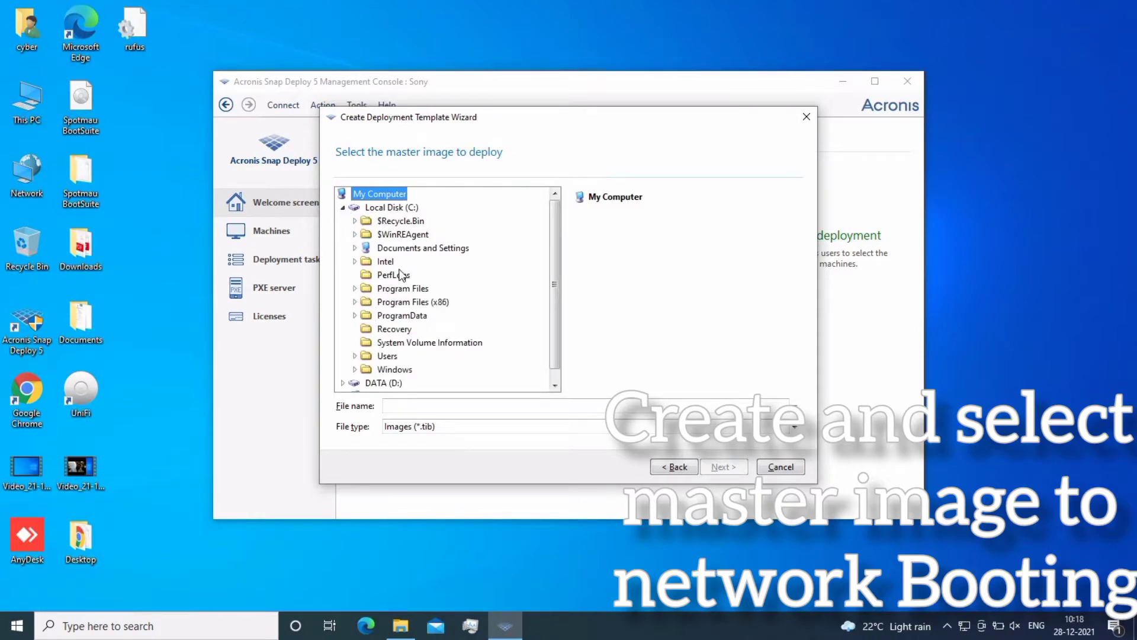
left_click(355, 356)
left_click(397, 383)
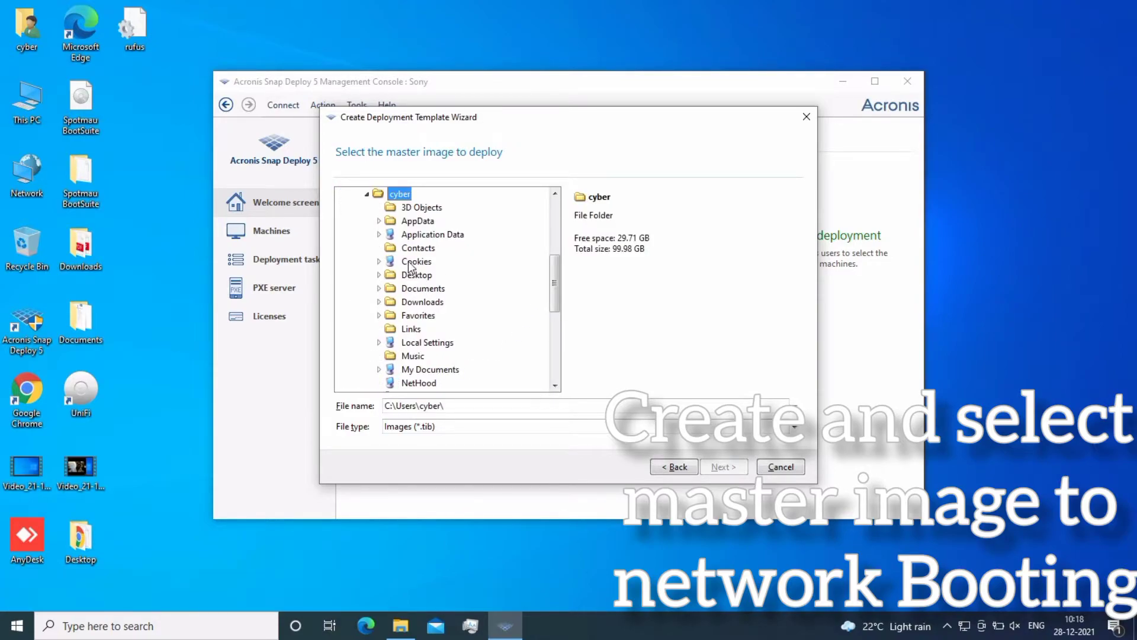
left_click(404, 277)
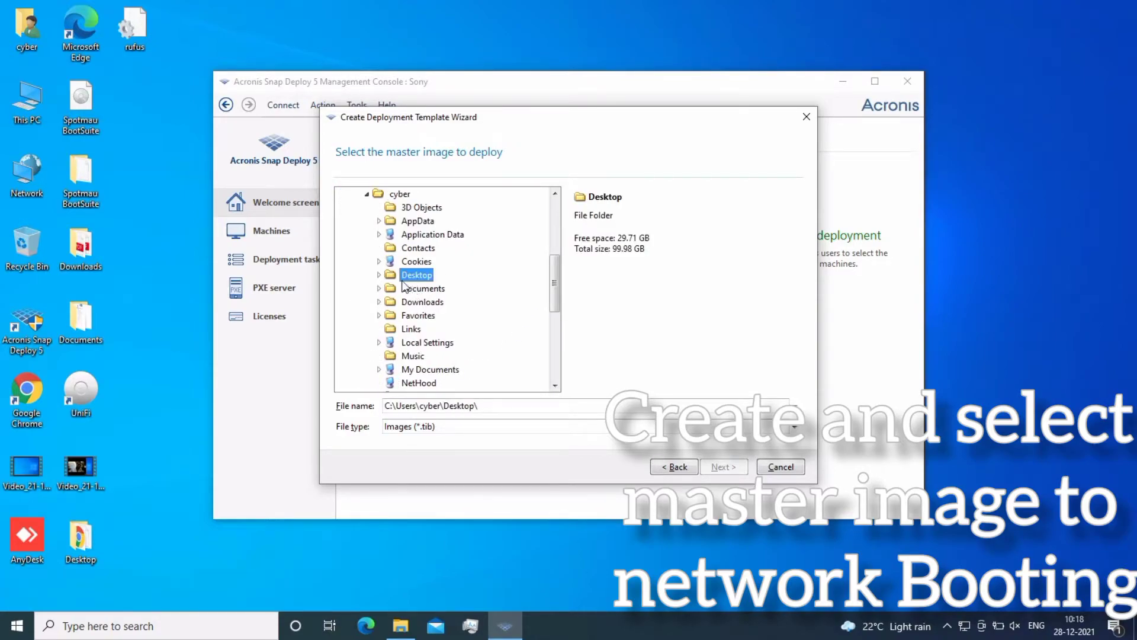
left_click(379, 275)
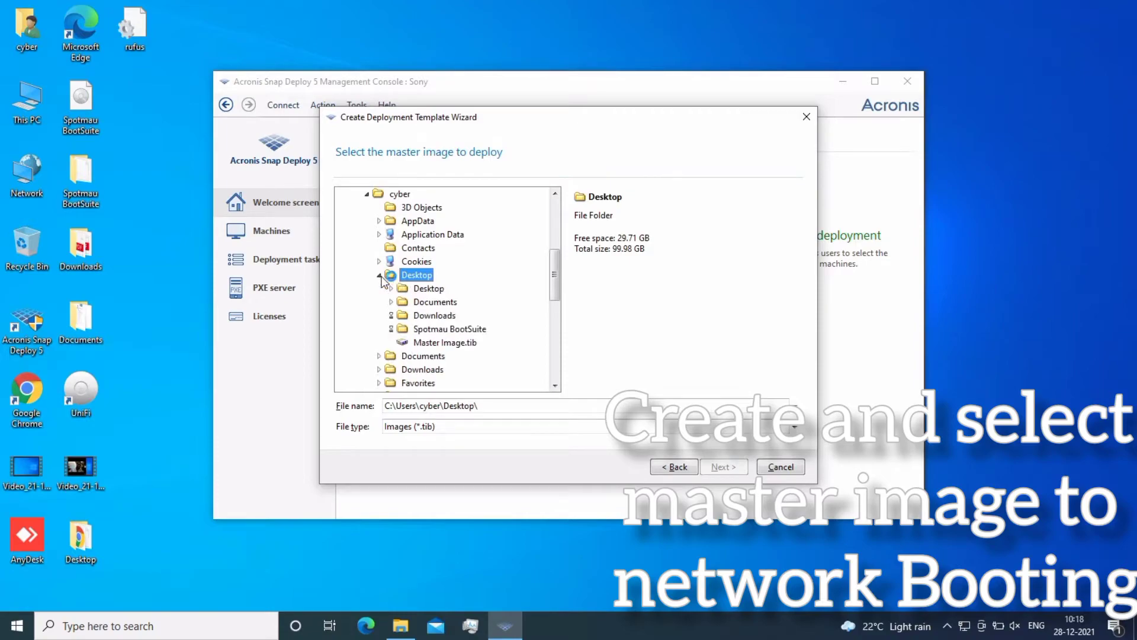
left_click(440, 343)
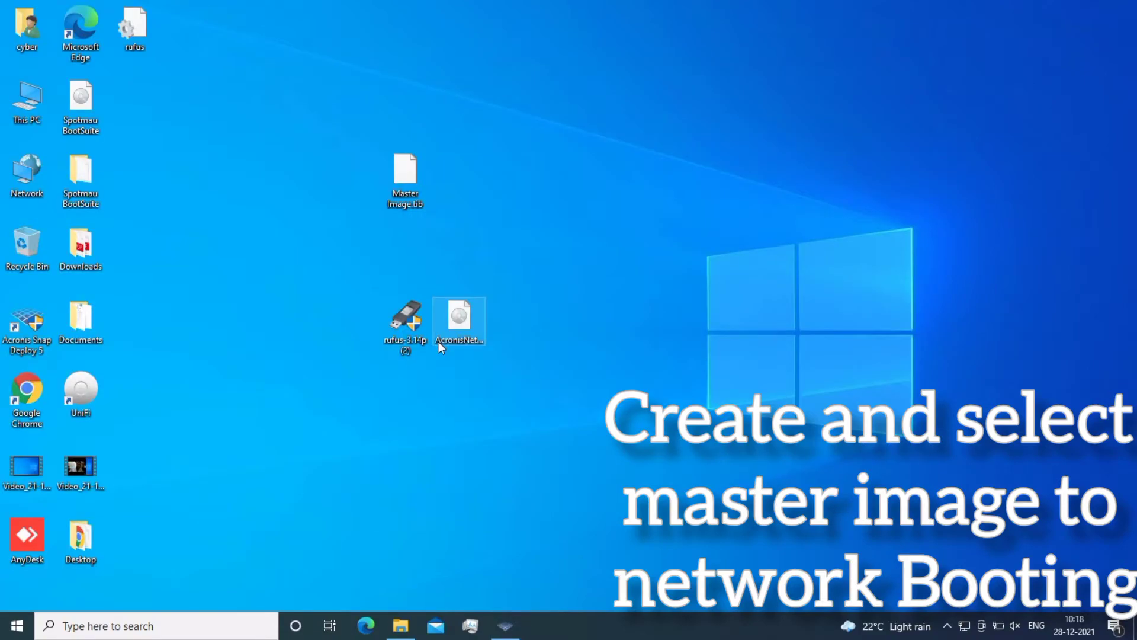
left_click(401, 185)
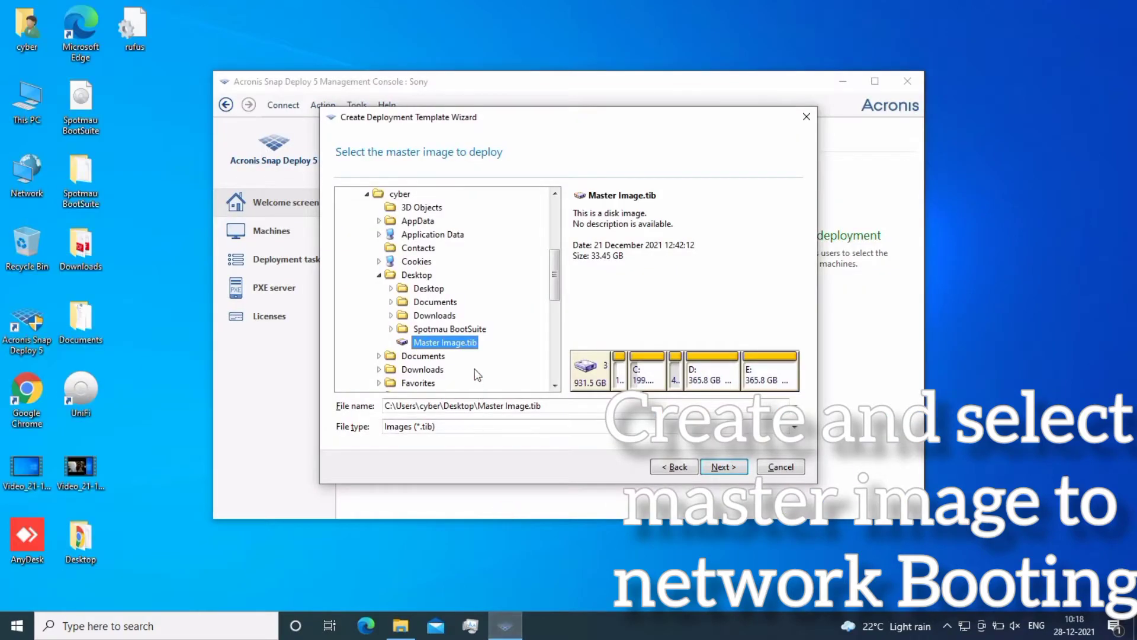
left_click(732, 468)
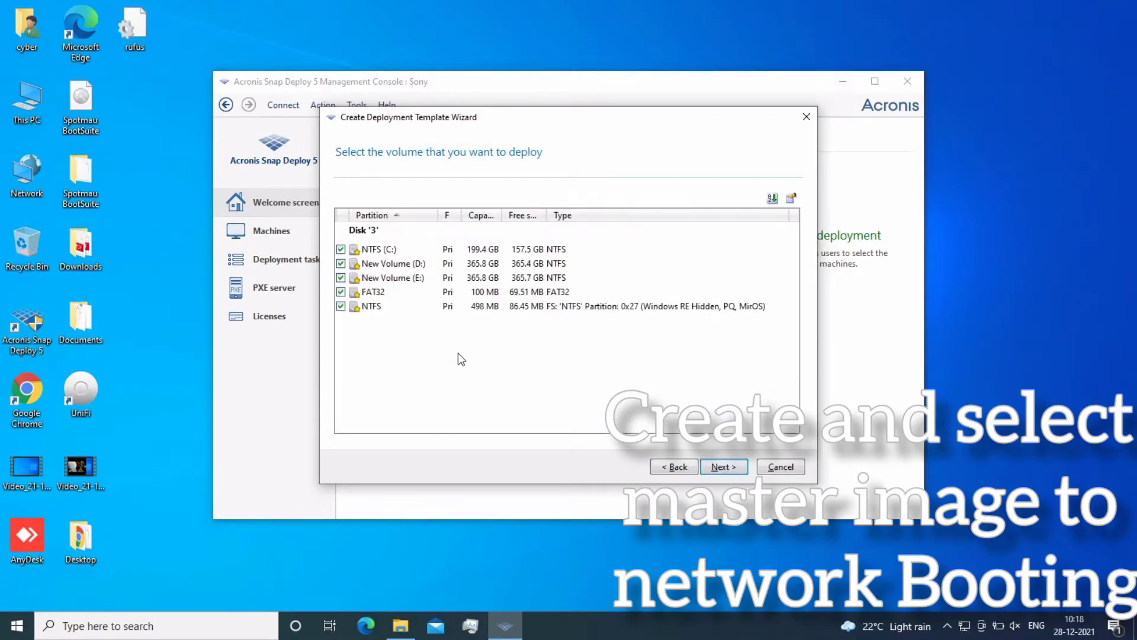
left_click(341, 278)
left_click(341, 264)
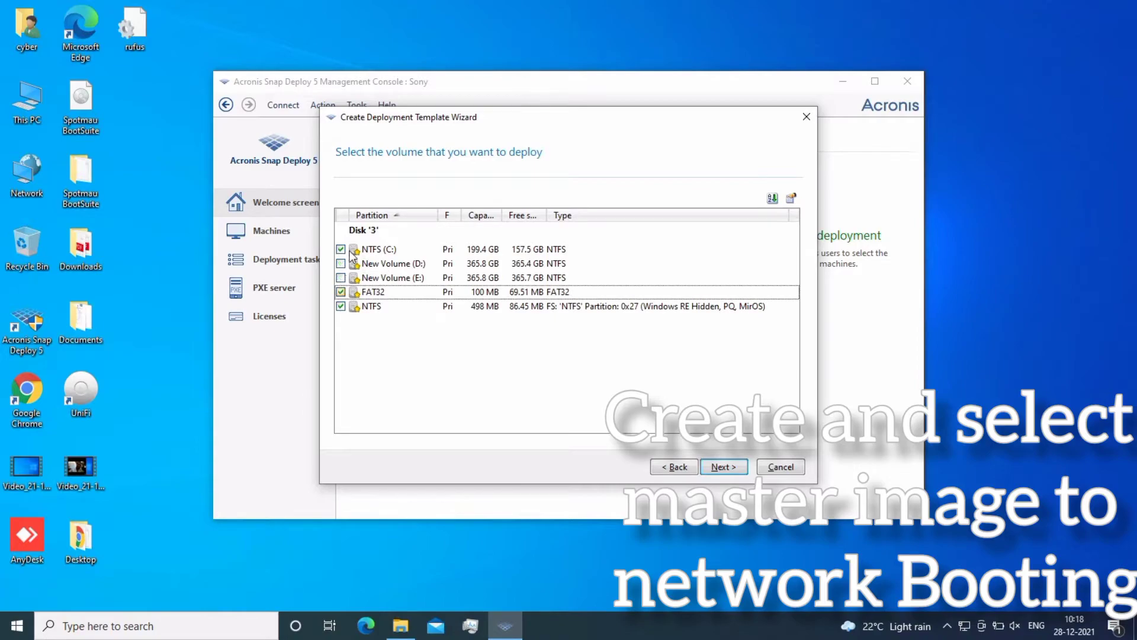
left_click(341, 264)
left_click(341, 278)
Step: Accept all volumes, the default deployment settings, Acronis Universal Deploy and the driver search options, and save the deployment template
left_click(727, 467)
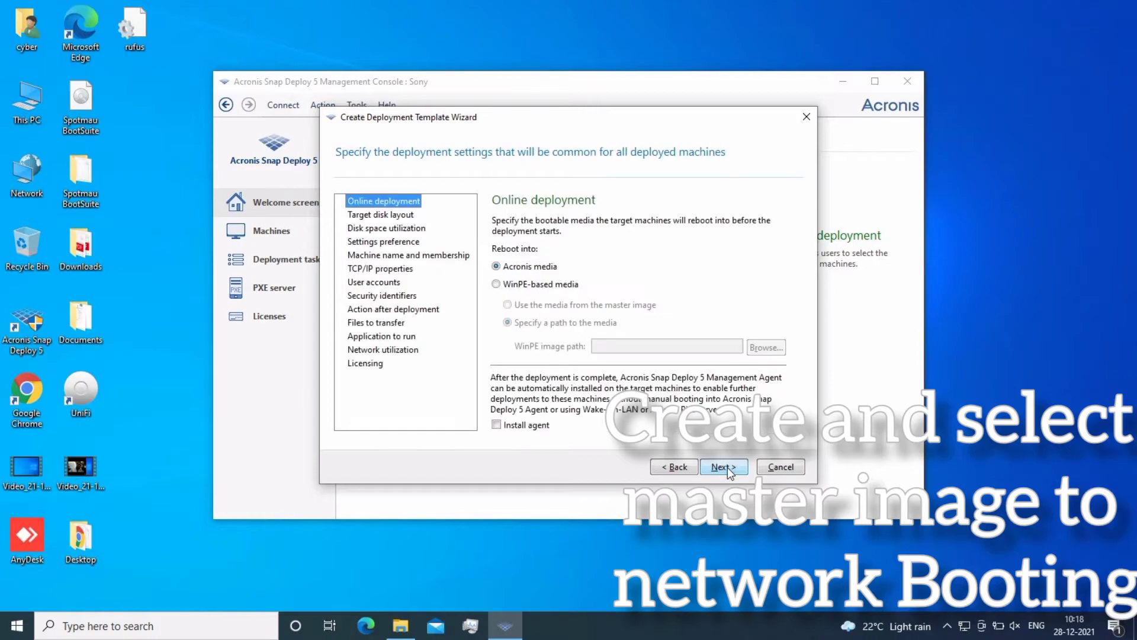
left_click(728, 467)
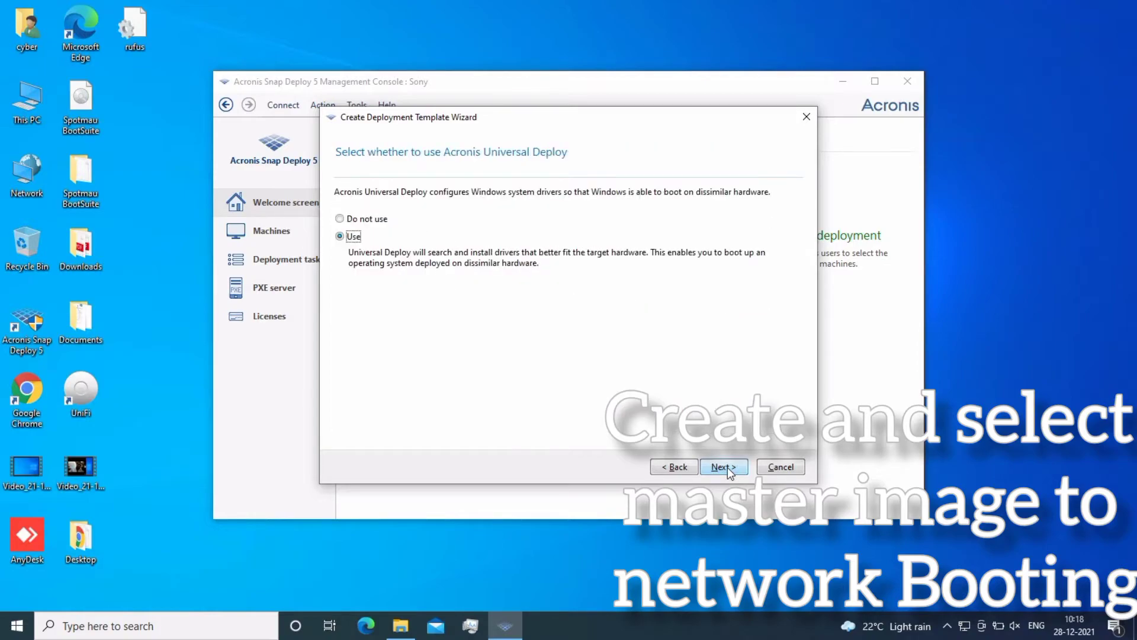
left_click(727, 467)
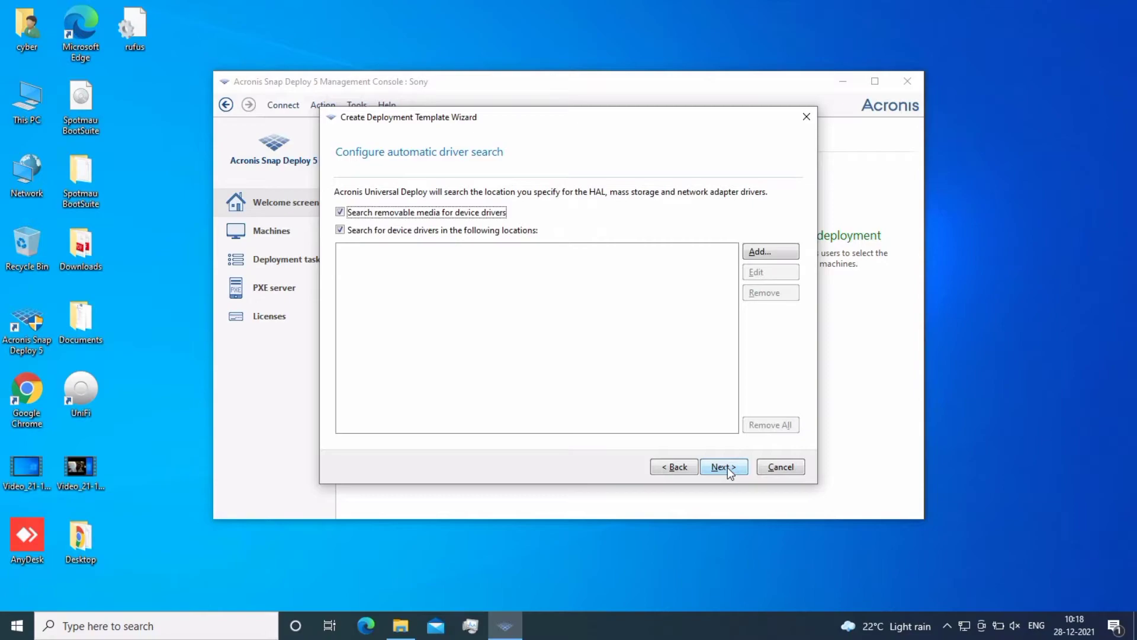
left_click(727, 467)
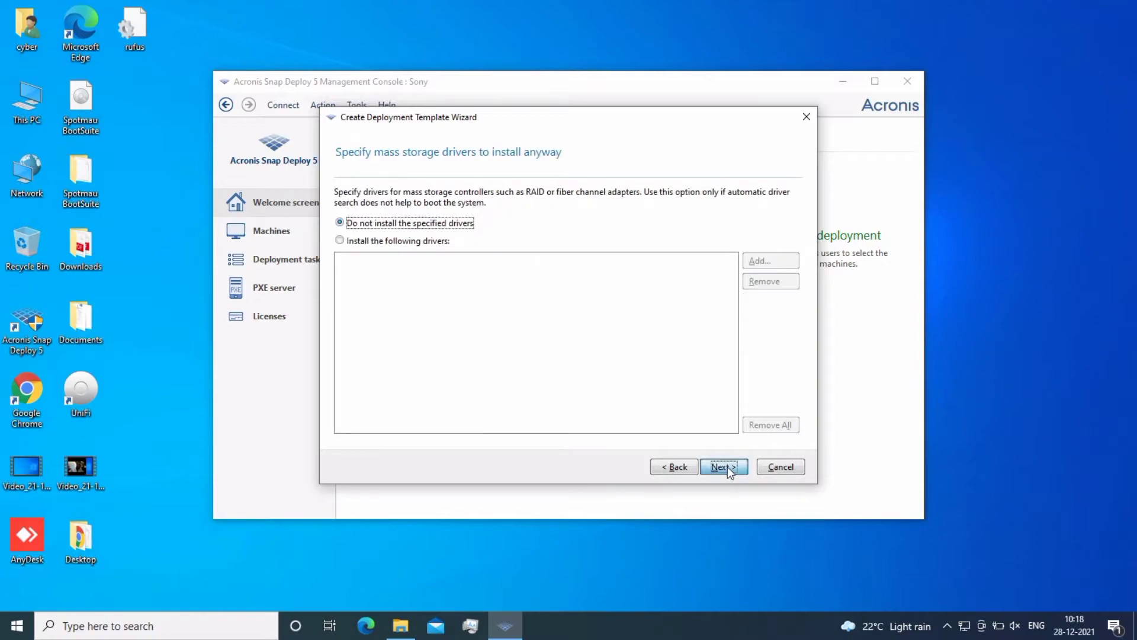
left_click(727, 467)
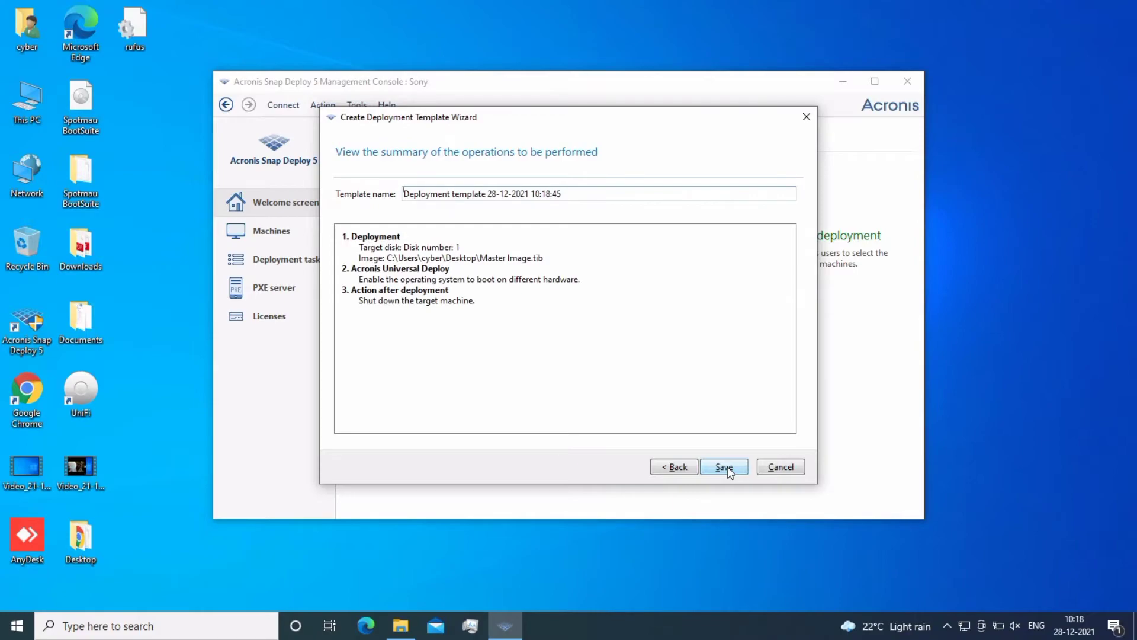
left_click(727, 467)
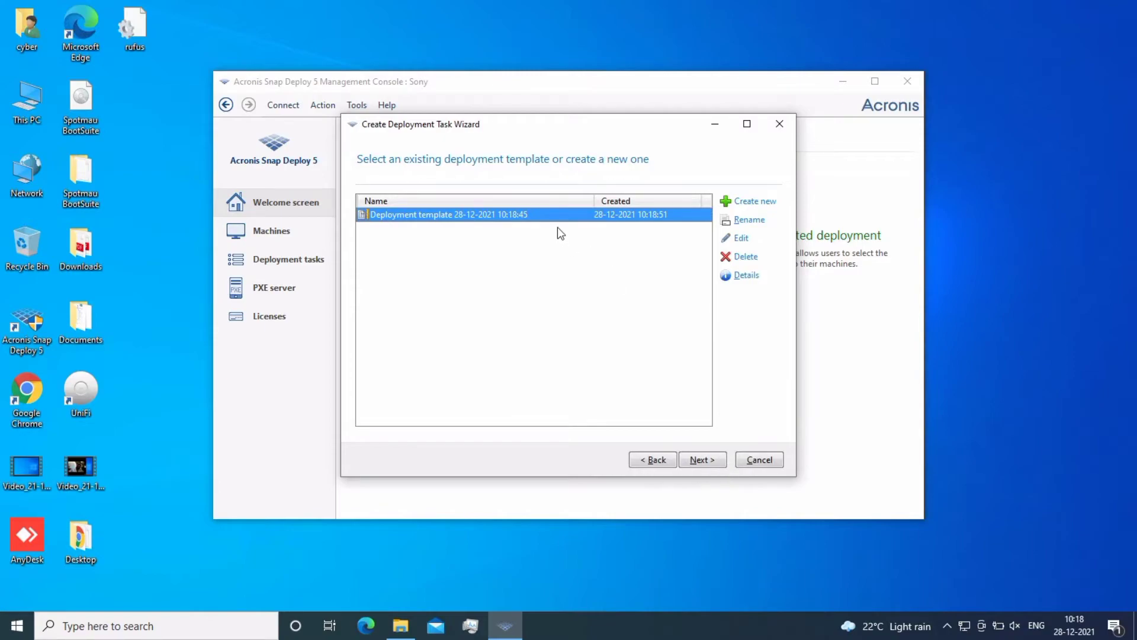
Step: Use the saved template, schedule the task to run now, and enter the account password for its credentials
left_click(705, 456)
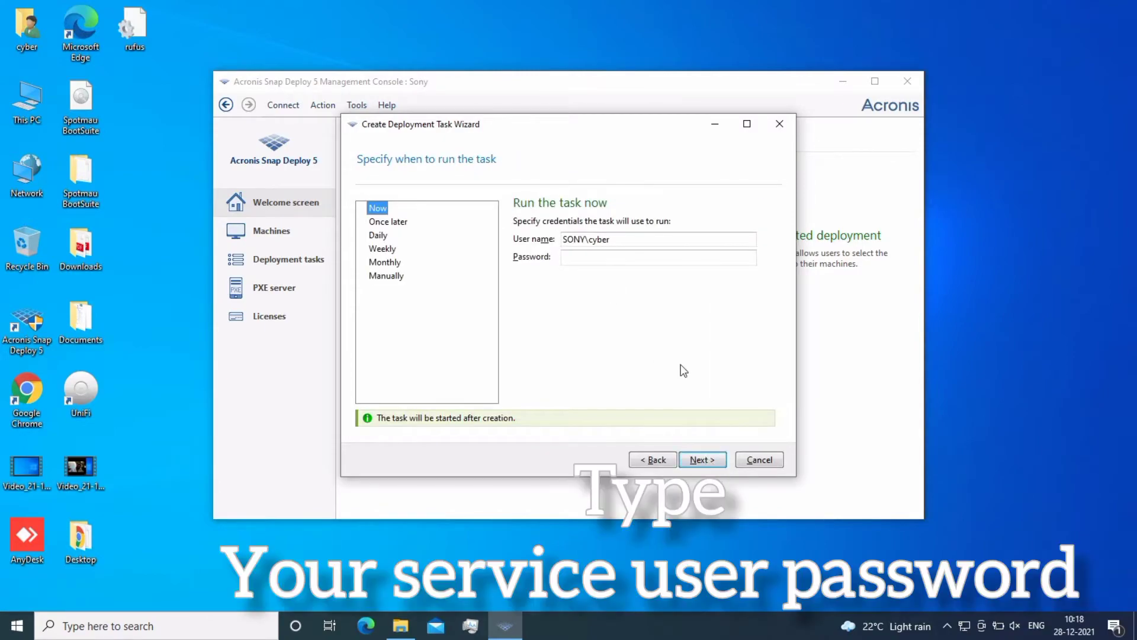
left_click(641, 260)
type("*****")
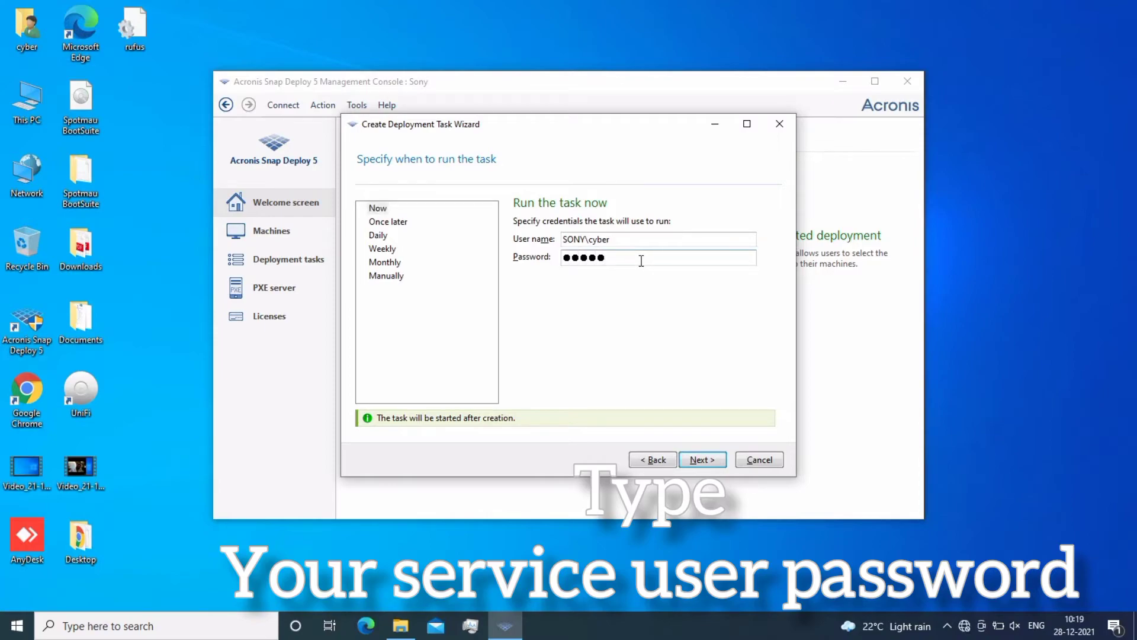
left_click(698, 460)
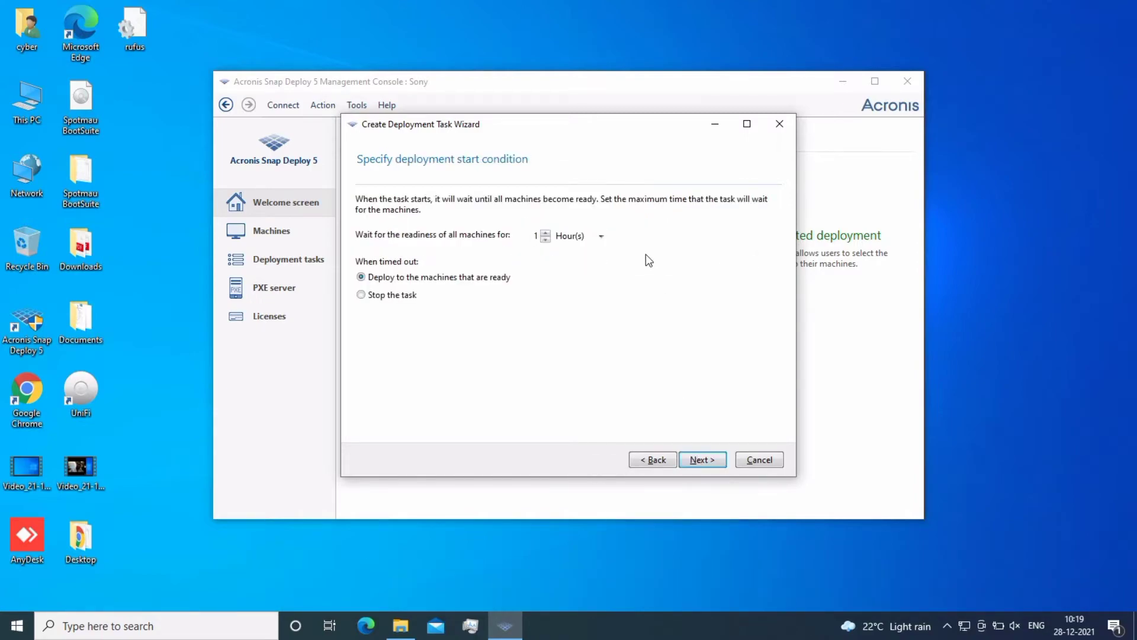
Step: Choose the time unit for the machine readiness wait, review the summary, and create the deployment task
left_click(602, 238)
left_click(595, 253)
left_click(694, 461)
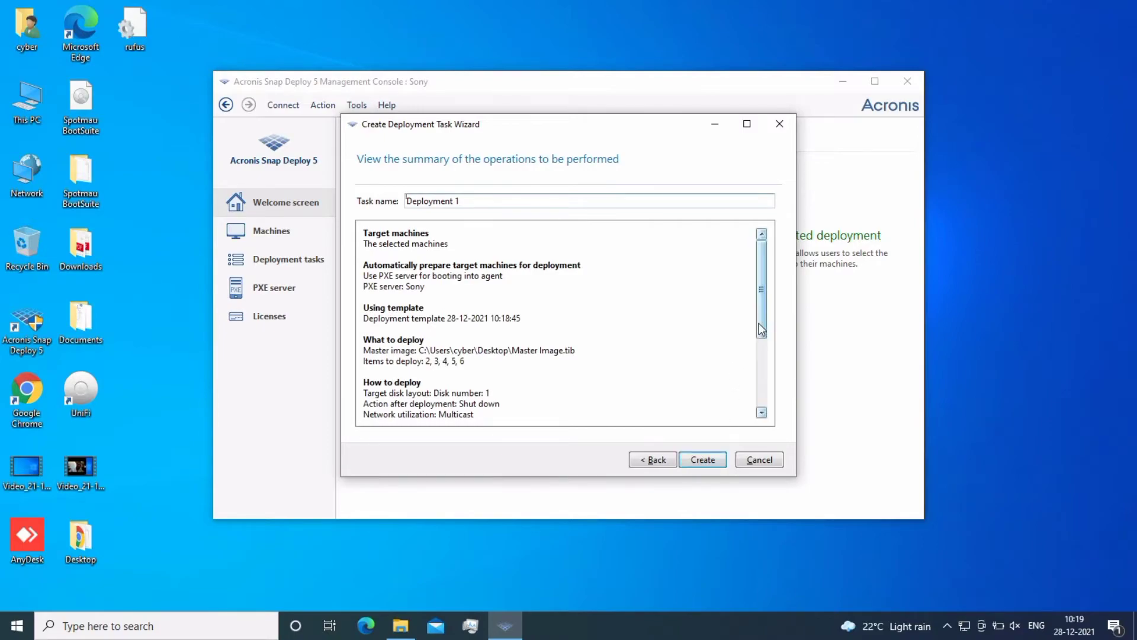
scroll(761, 379, "down", 4)
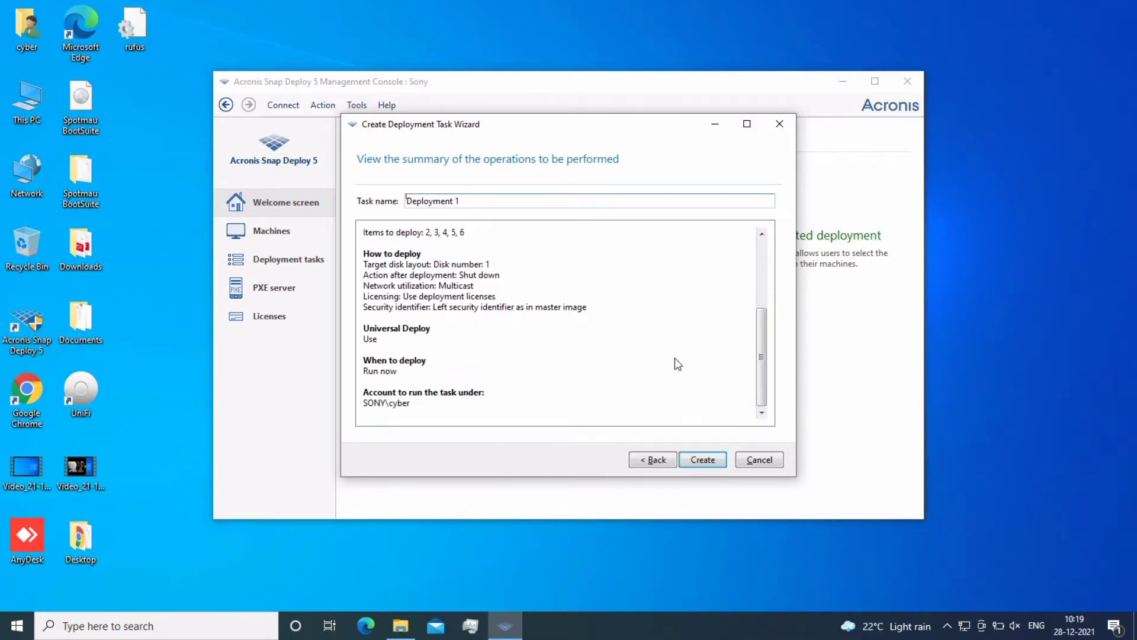
left_click(716, 463)
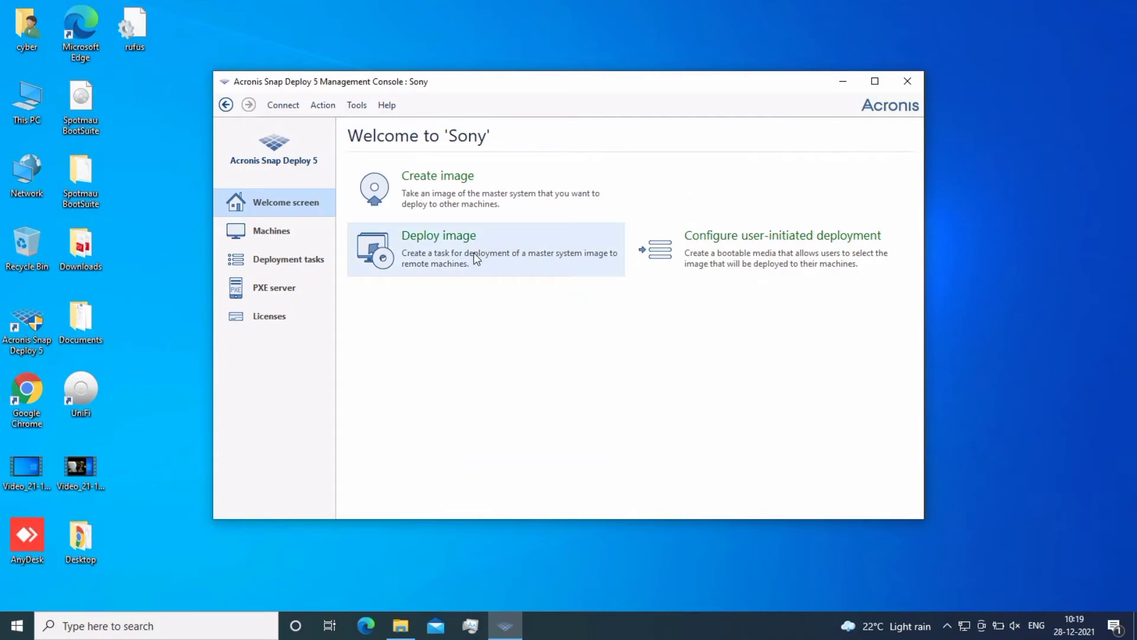
Step: Start another image deployment task and open its machine list to check the deployment progress of the machine at 192.168.1.8
left_click(477, 258)
left_click(691, 457)
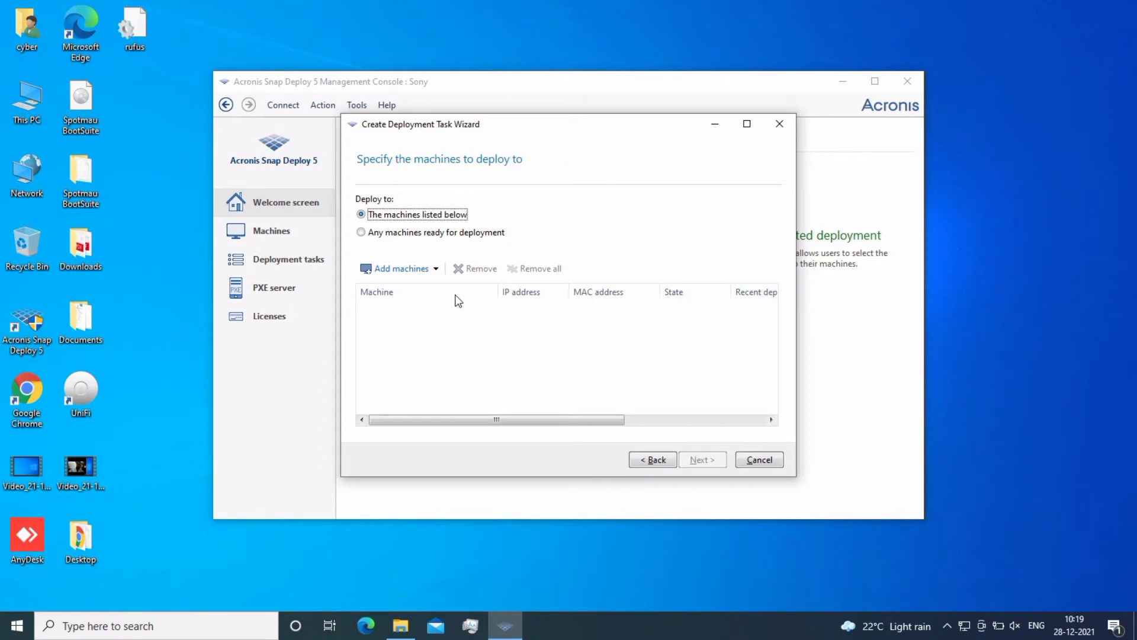
left_click(408, 269)
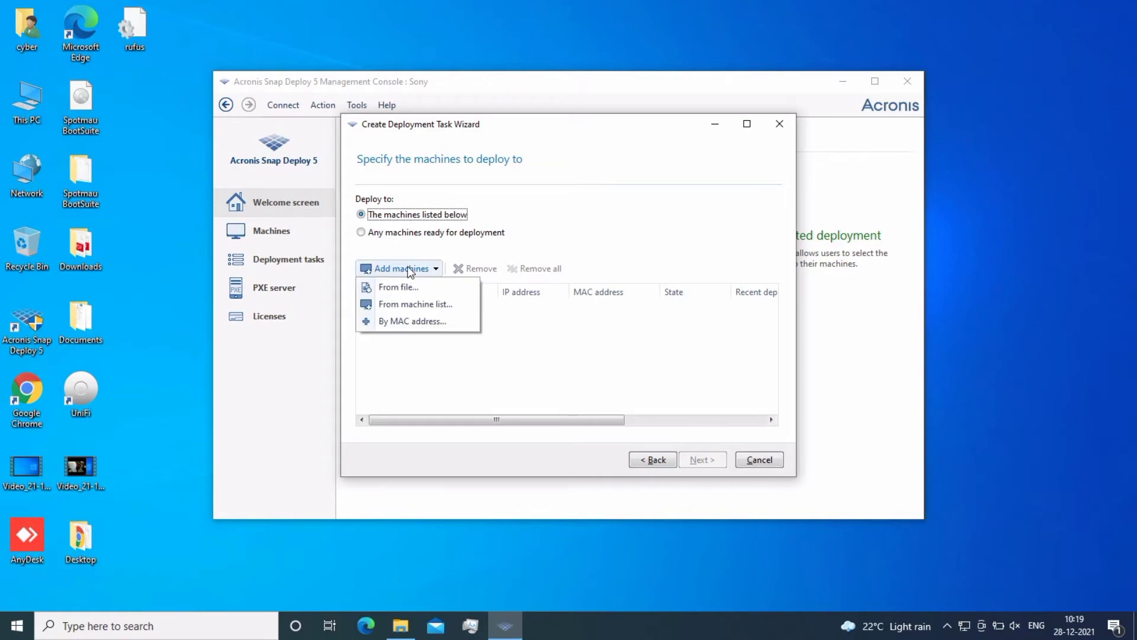
left_click(425, 304)
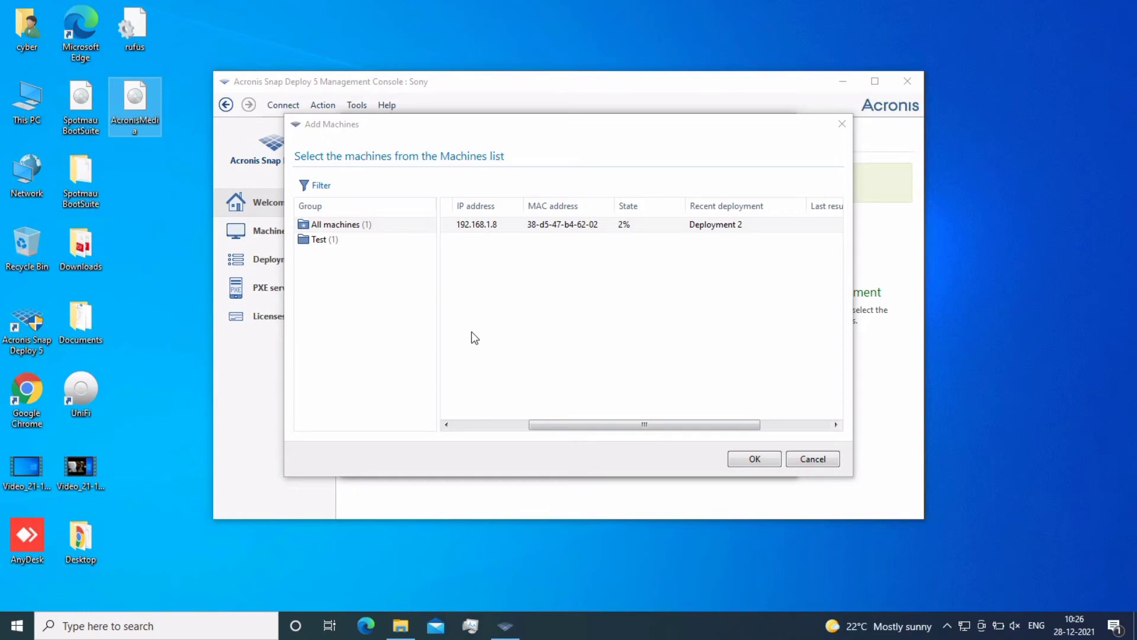
left_click(570, 228)
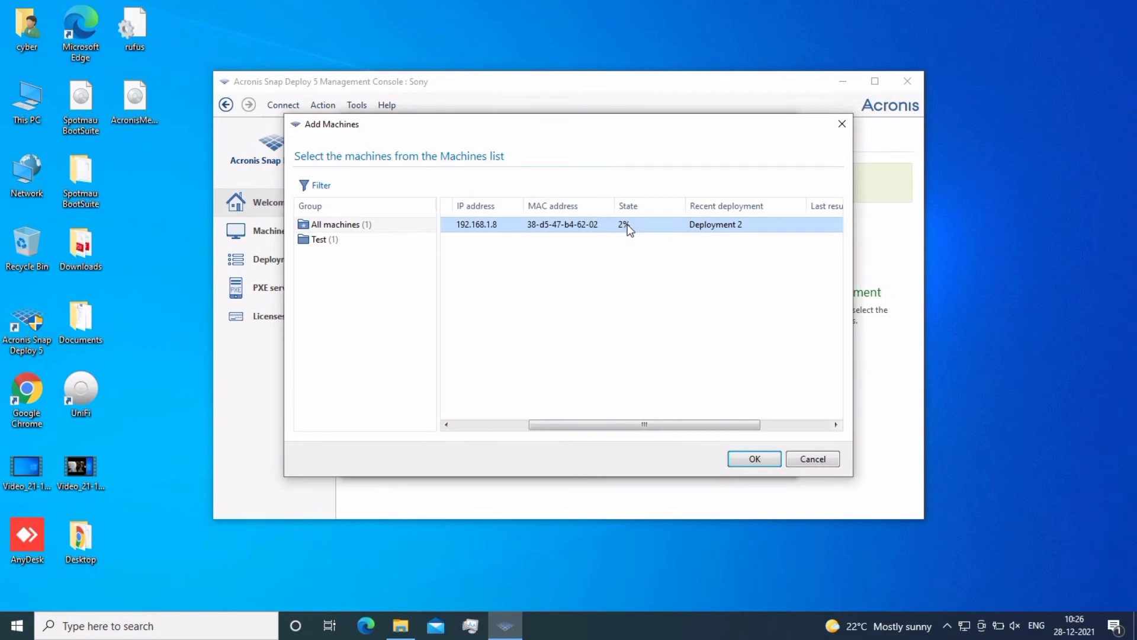
left_click(949, 626)
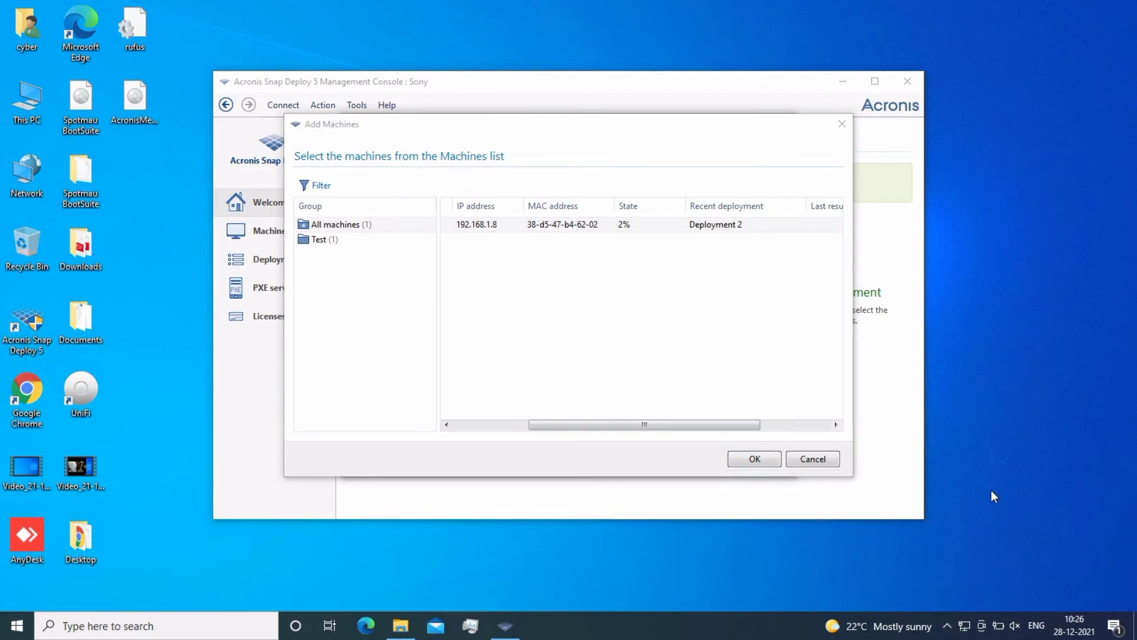